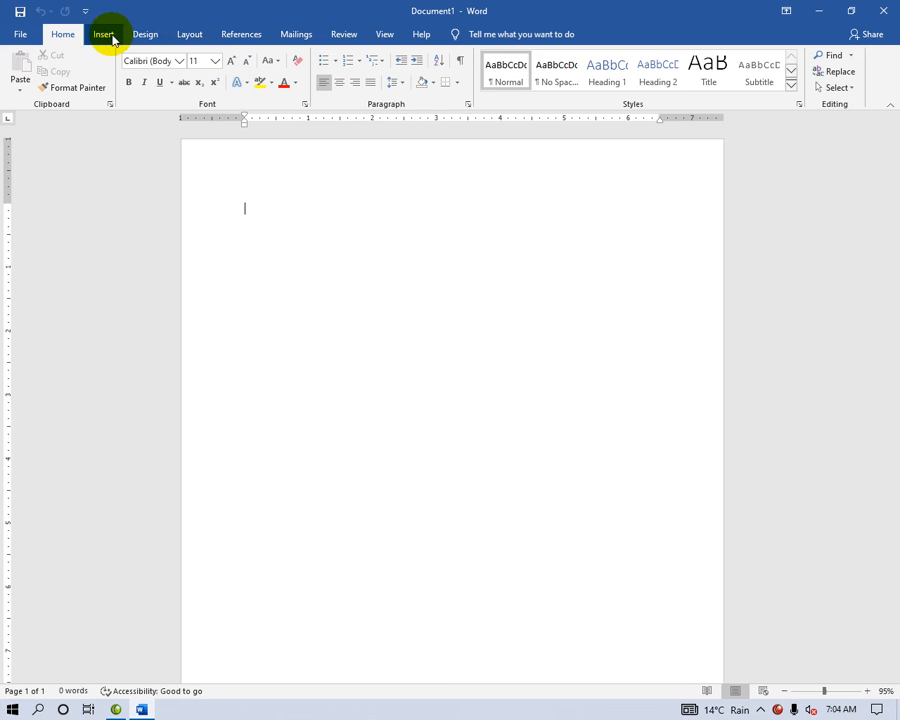
Insert a WordArt object in the orange fill and outline style from the gallery's first row
{"action": "left_click", "coordinate": [755, 70]}
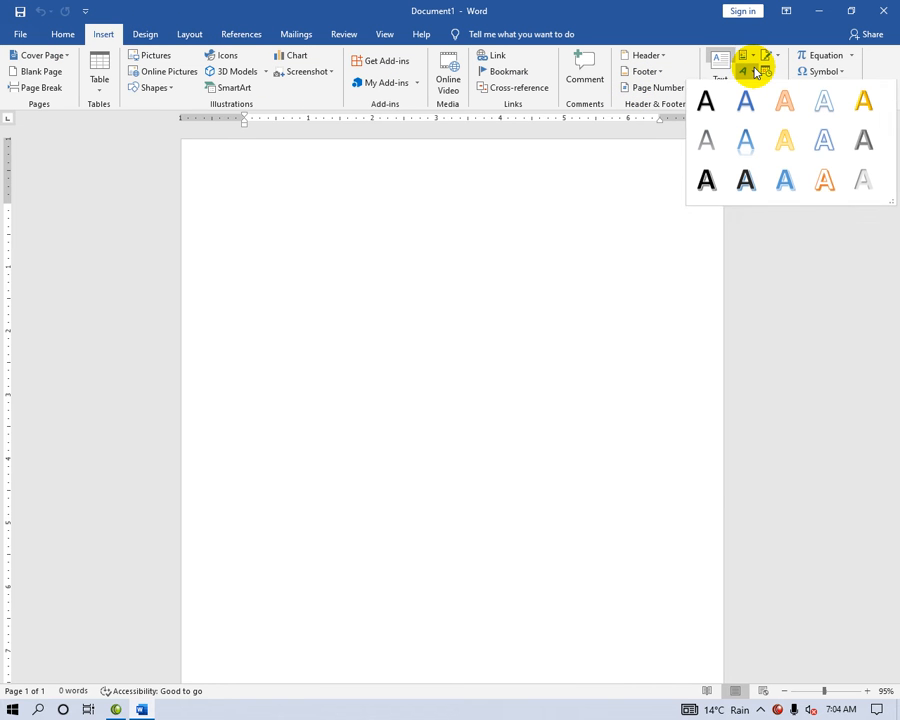
{"action": "left_click", "coordinate": [598, 184]}
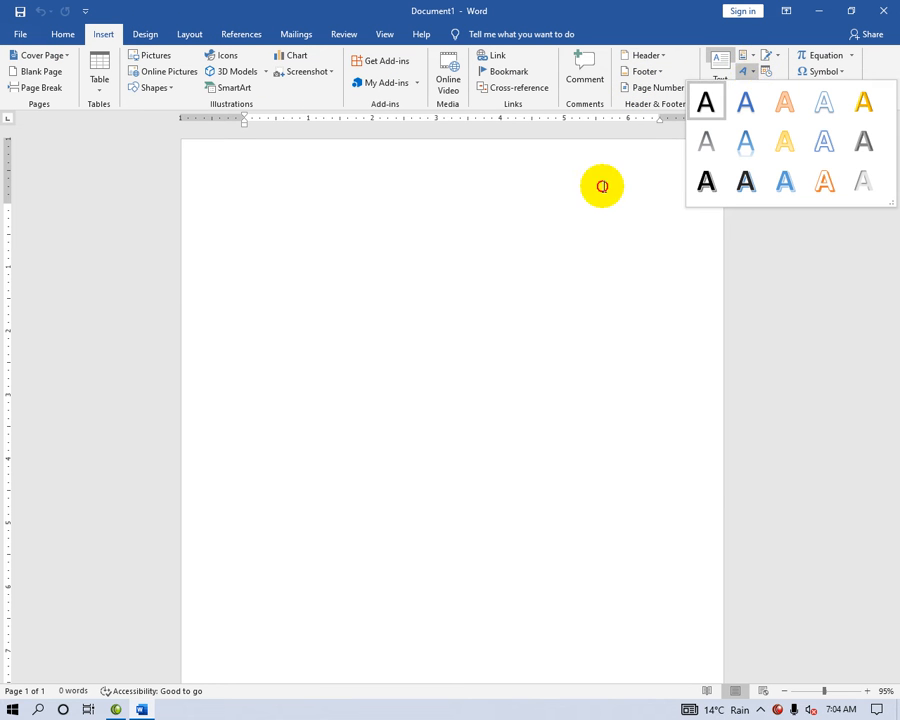
{"action": "left_click", "coordinate": [749, 74]}
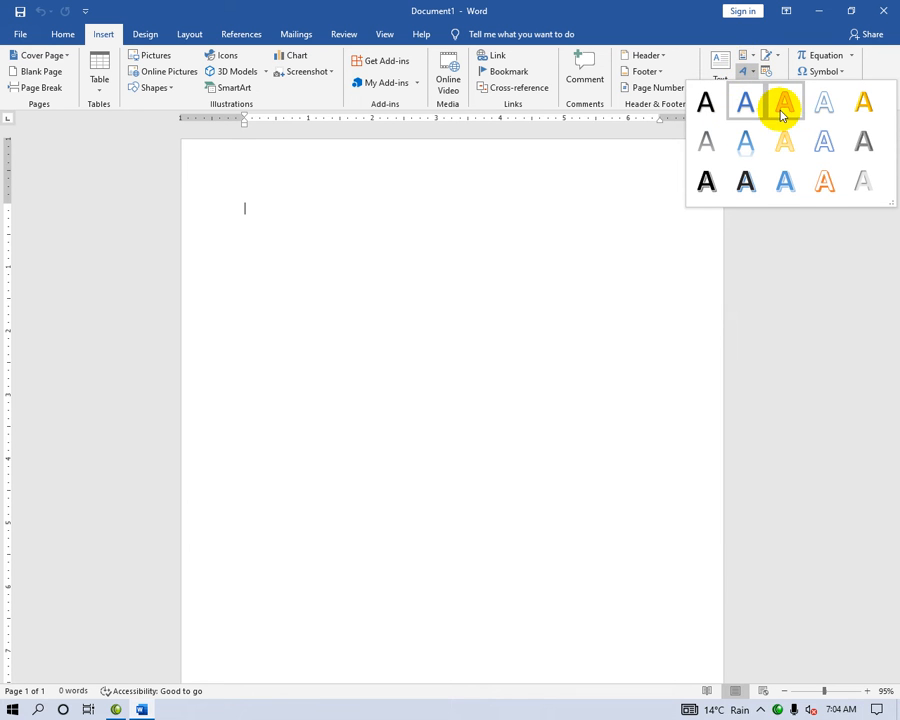
{"action": "left_click", "coordinate": [787, 105]}
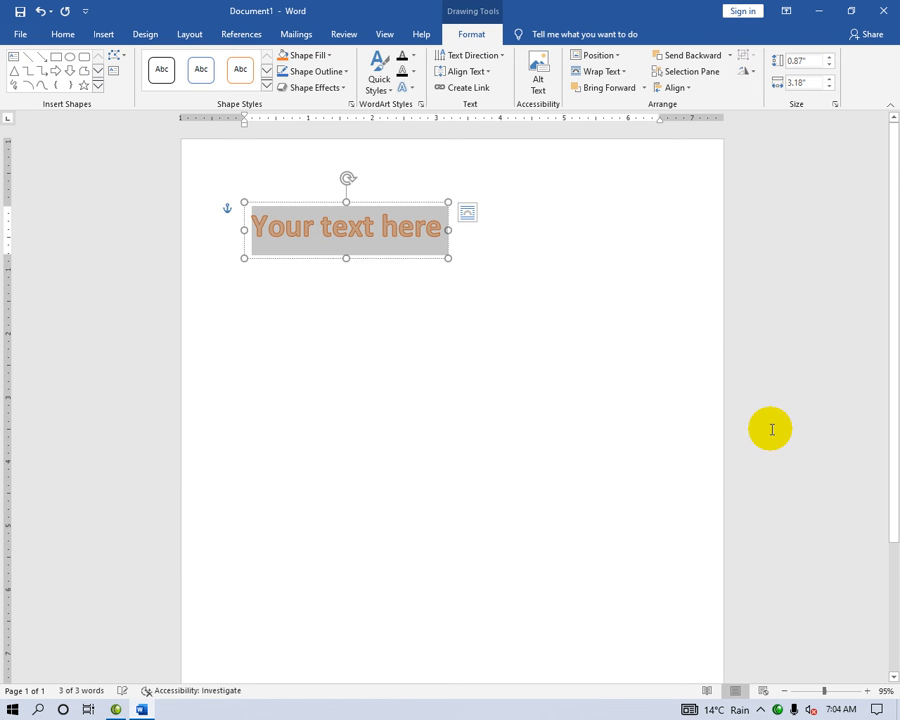
Replace the WordArt placeholder with "England Data Information" and move the object down to the horizontal middle of the page's lower part
{"action": "type", "text": "En"}
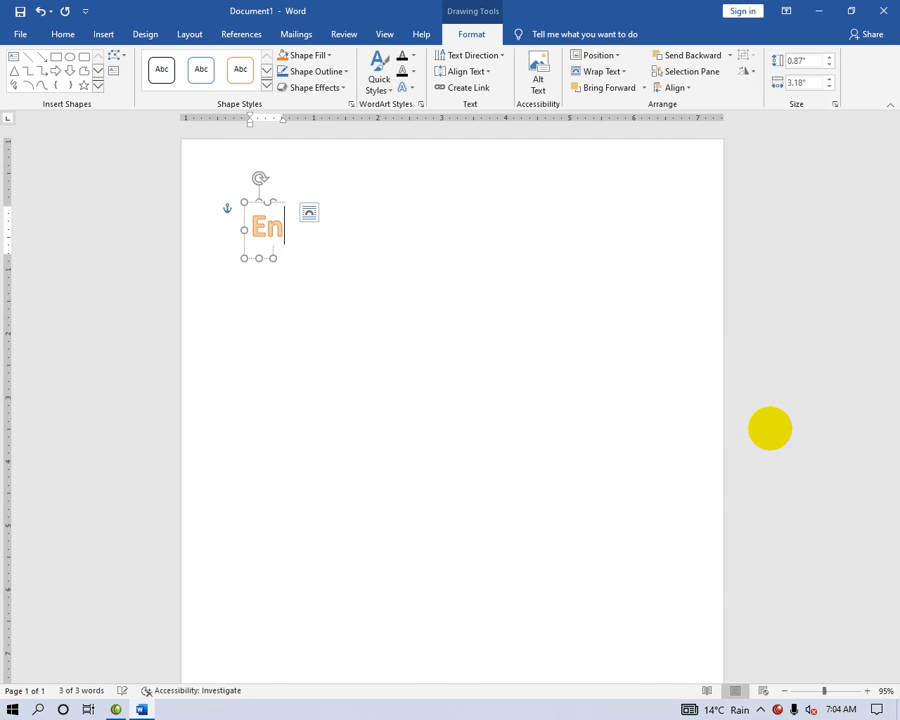
{"action": "type", "text": "gla"}
{"action": "key", "text": "BackSpace"}
{"action": "key", "text": "BackSpace"}
{"action": "type", "text": "glan"}
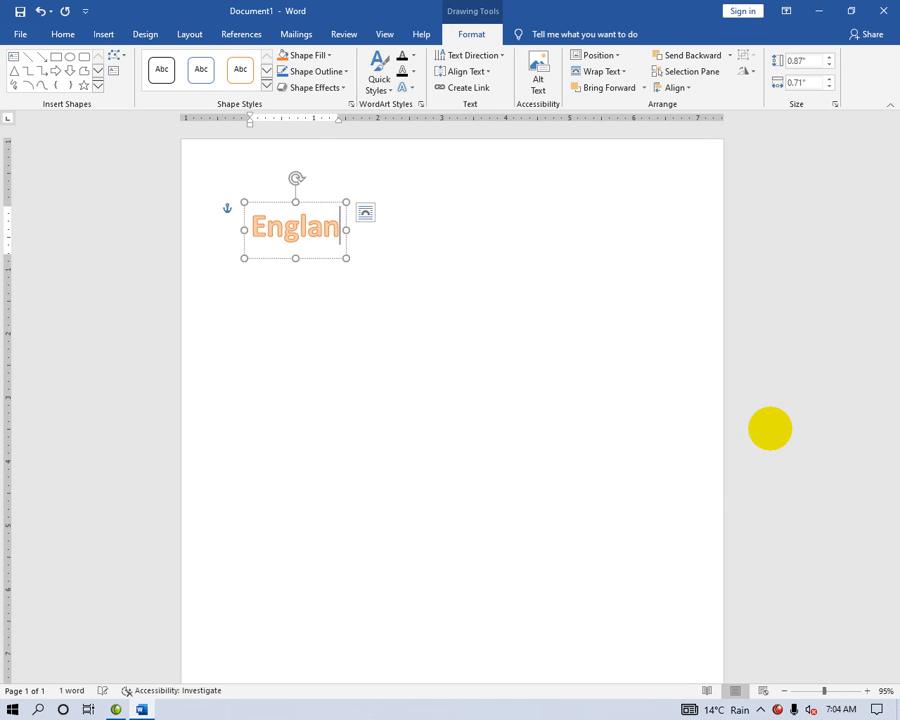
{"action": "type", "text": "d Datat"}
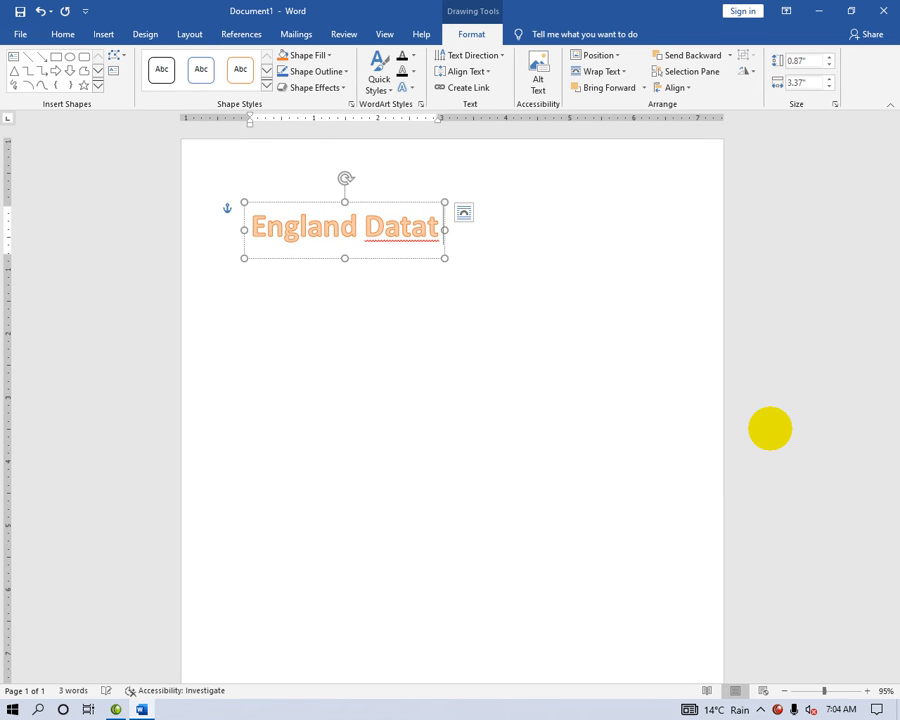
{"action": "type", "text": " In"}
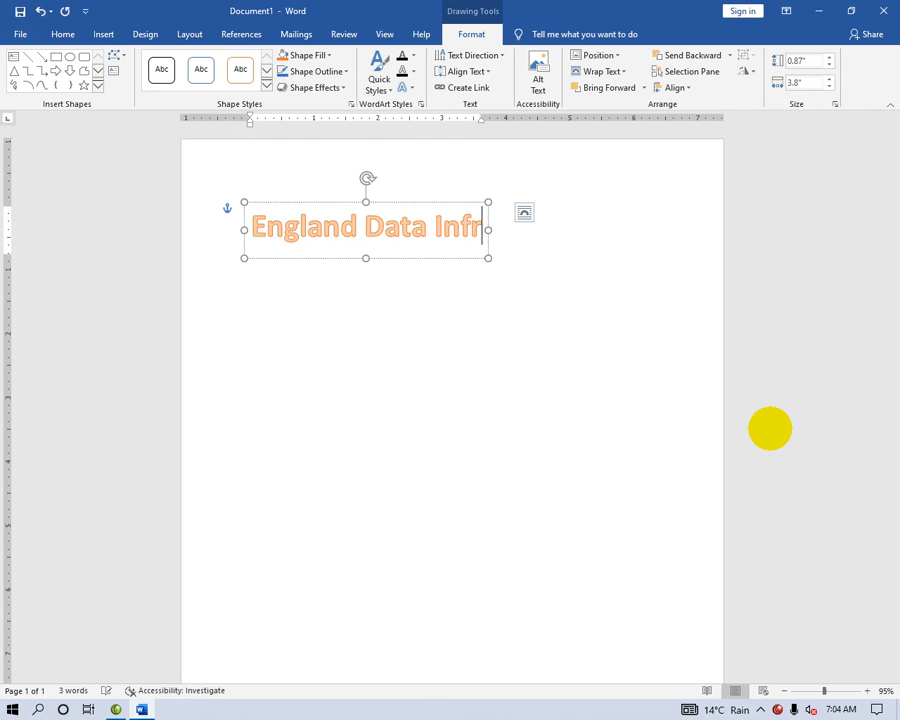
{"action": "type", "text": "formation"}
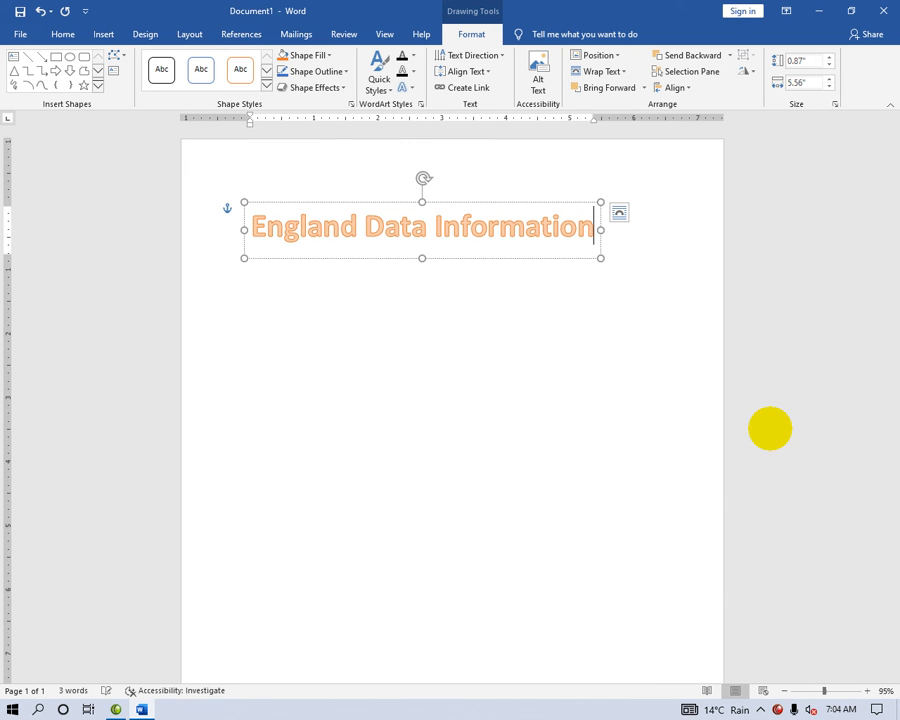
{"action": "left_click_drag", "start_coordinate": [483, 222], "coordinate": [520, 490]}
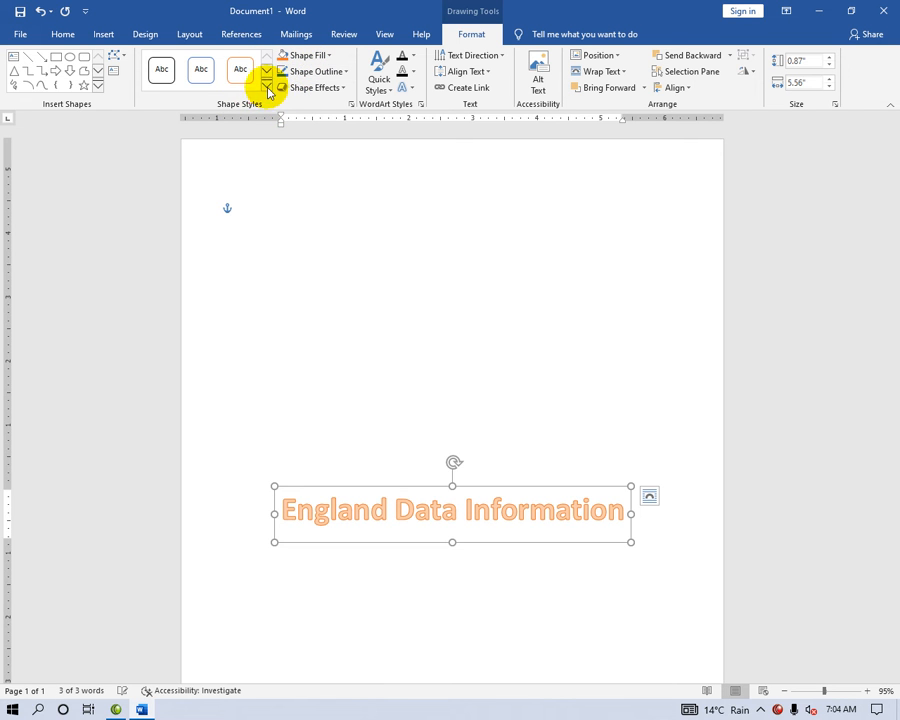
Set the text fill of the "England Data Information" WordArt to the standard light green
{"action": "left_click", "coordinate": [380, 75]}
{"action": "left_click", "coordinate": [418, 125]}
{"action": "left_click", "coordinate": [413, 57]}
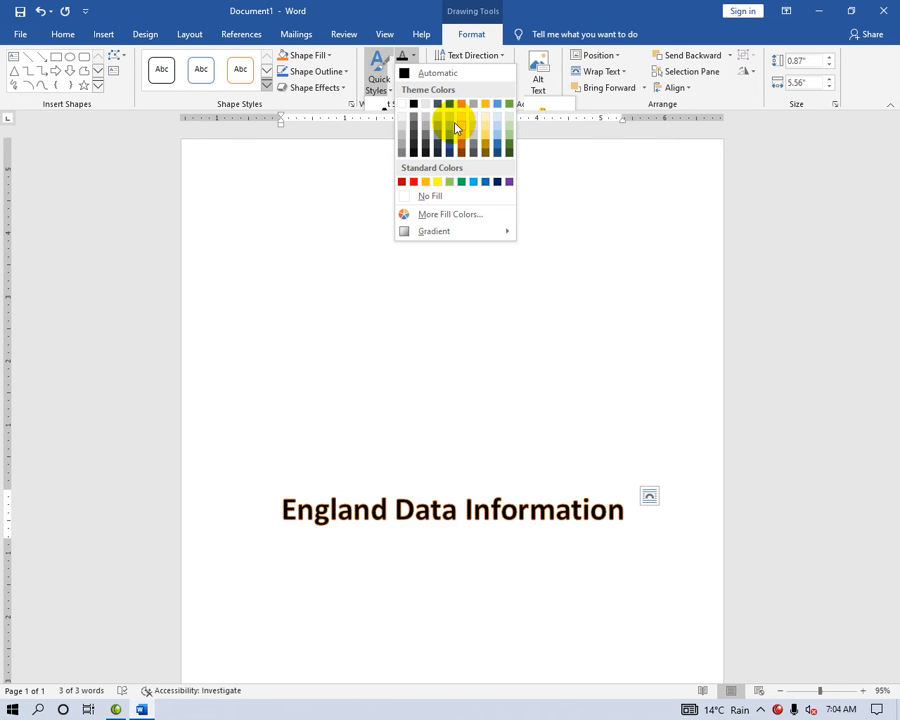
{"action": "left_click", "coordinate": [446, 185]}
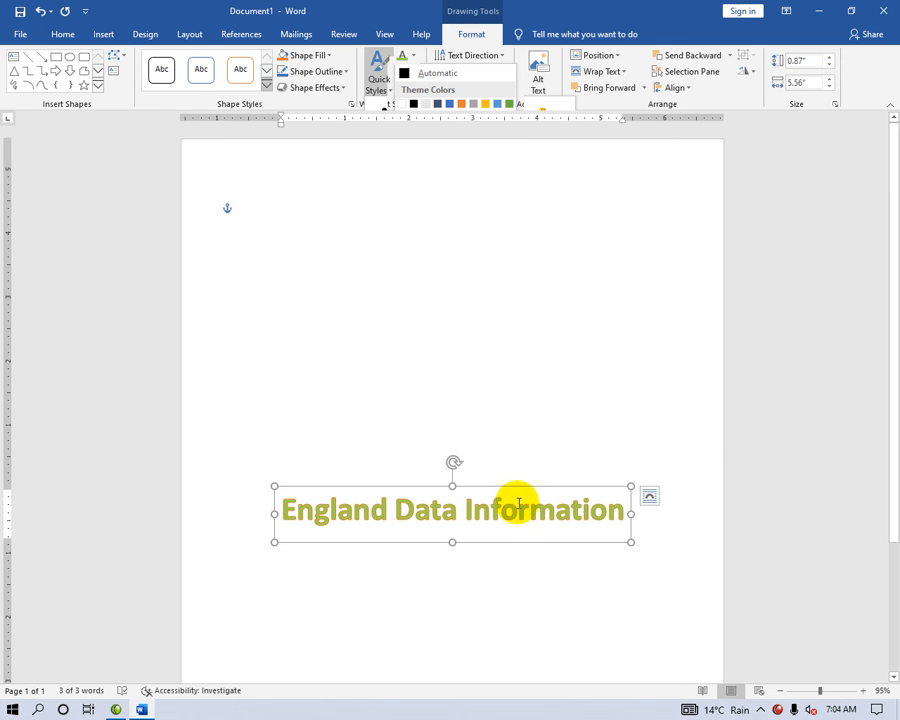
{"action": "left_click", "coordinate": [420, 194]}
{"action": "left_click", "coordinate": [474, 505]}
{"action": "left_click", "coordinate": [481, 487]}
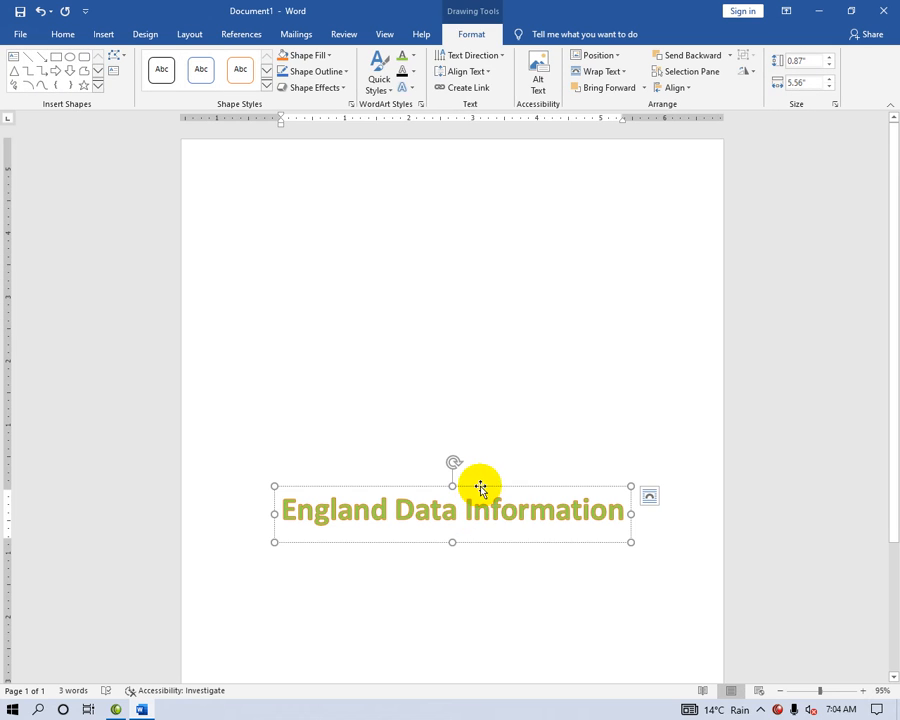
Try a red and a black outline on the WordArt text and settle on No Outline
{"action": "left_click", "coordinate": [413, 76]}
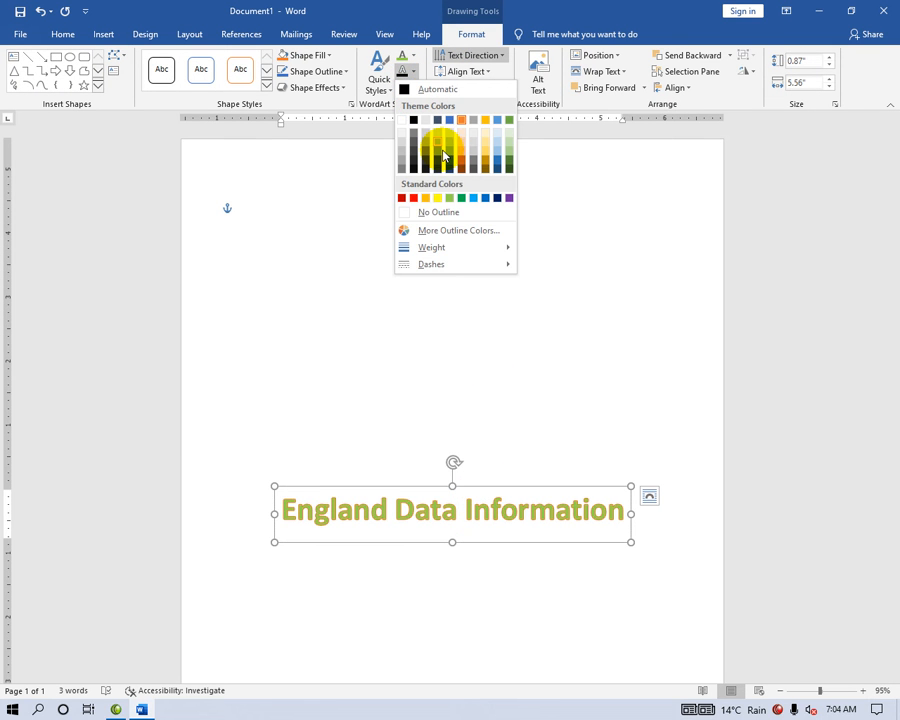
{"action": "left_click", "coordinate": [414, 197]}
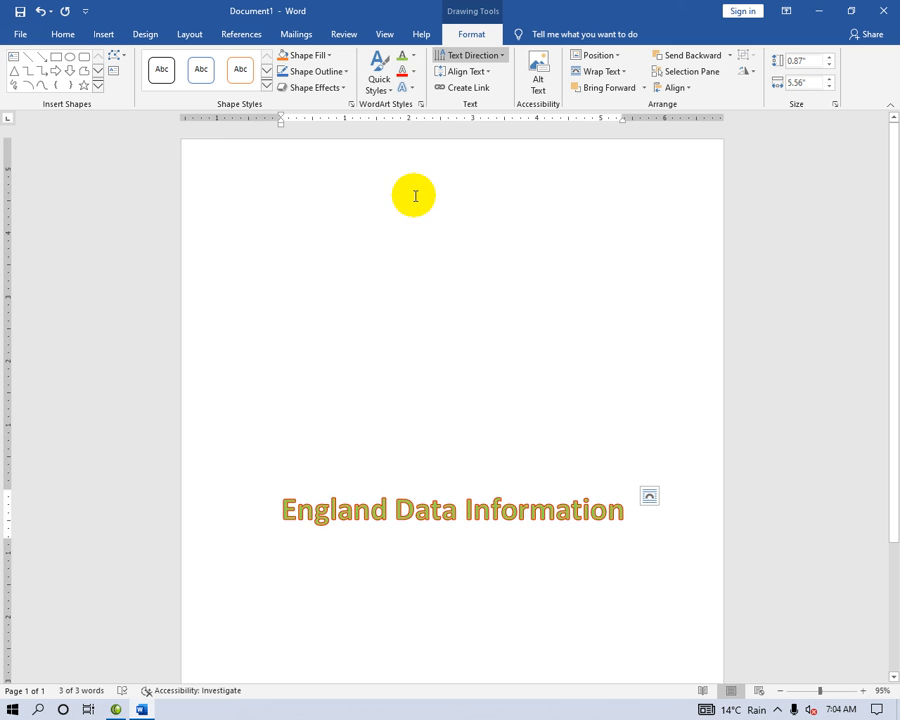
{"action": "left_click", "coordinate": [411, 73]}
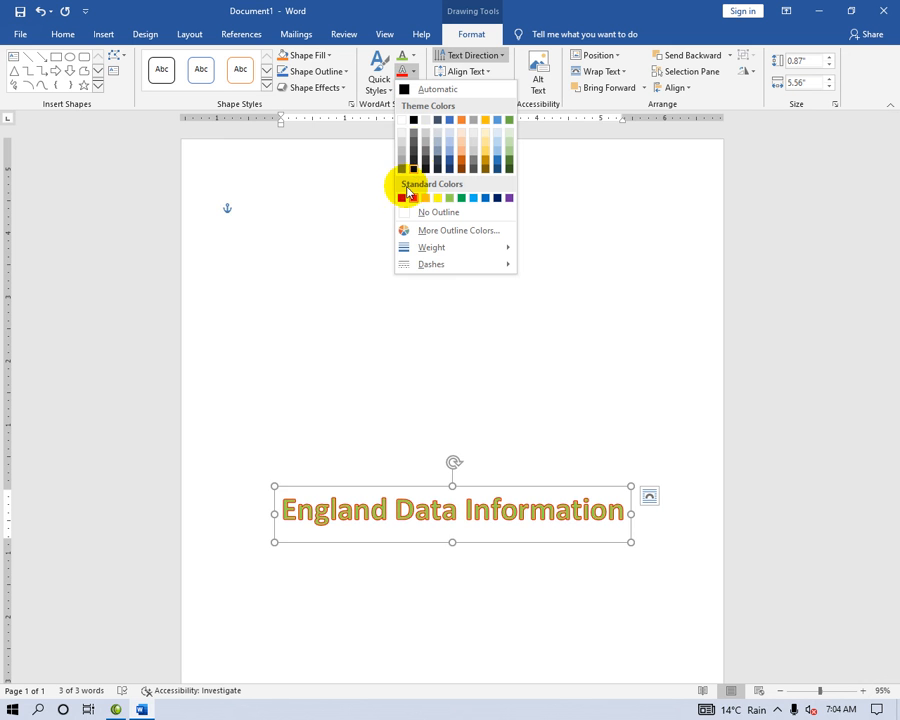
{"action": "left_click", "coordinate": [414, 120]}
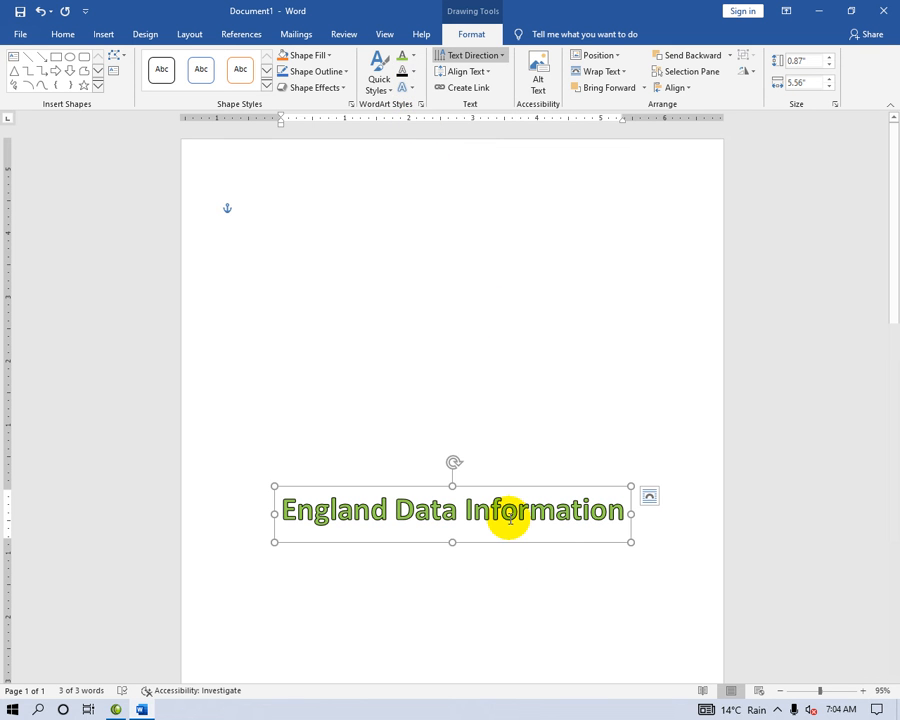
{"action": "left_click", "coordinate": [412, 76]}
{"action": "left_click", "coordinate": [438, 214]}
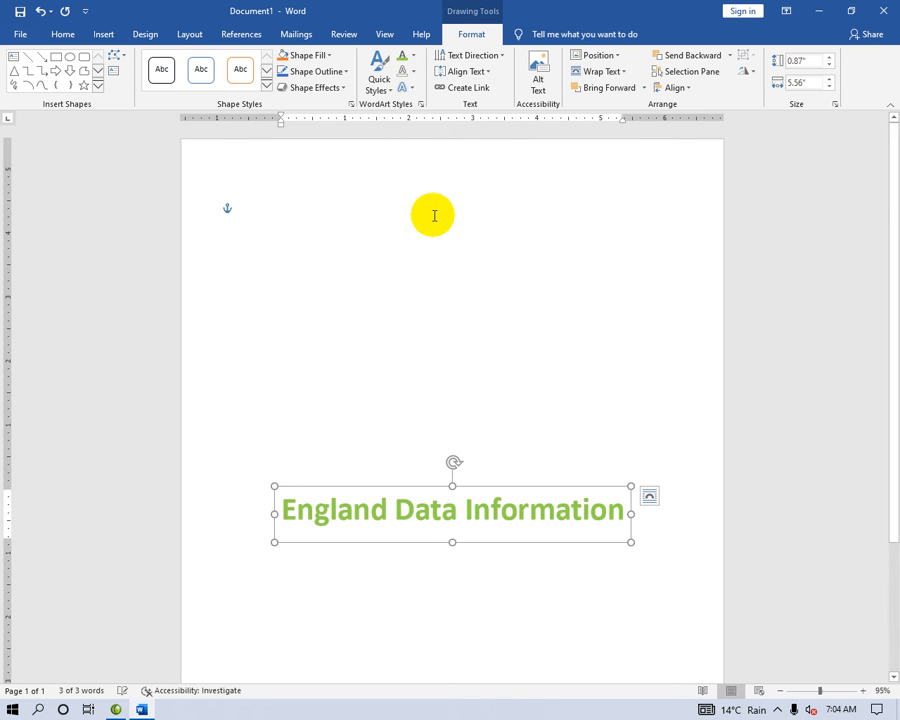
{"action": "left_click", "coordinate": [410, 75]}
{"action": "left_click", "coordinate": [446, 228]}
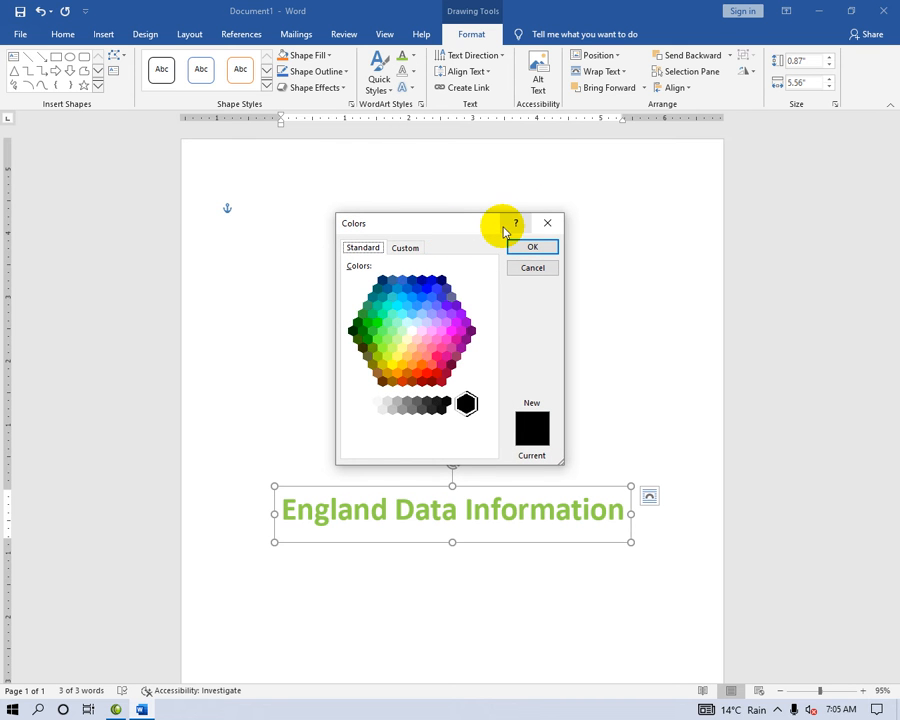
{"action": "left_click", "coordinate": [545, 222]}
{"action": "left_click", "coordinate": [416, 71]}
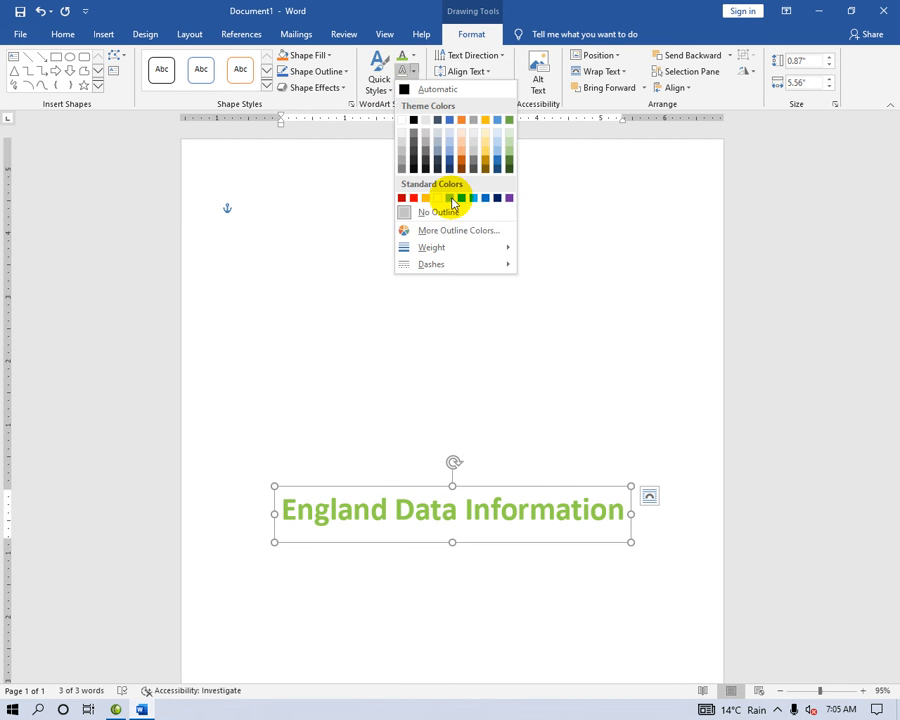
{"action": "left_click", "coordinate": [465, 236]}
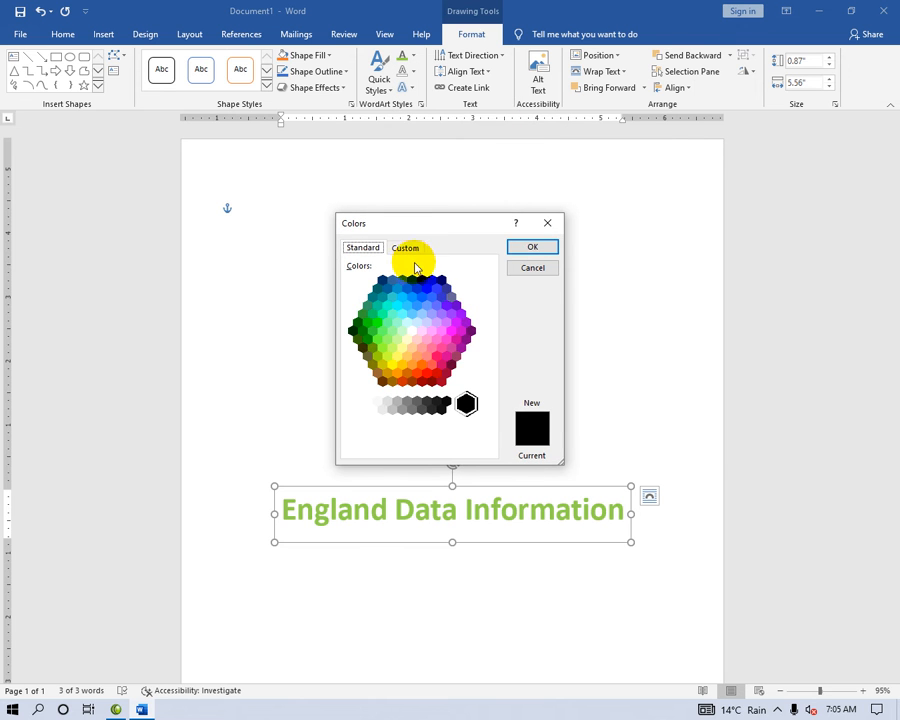
{"action": "left_click", "coordinate": [431, 330]}
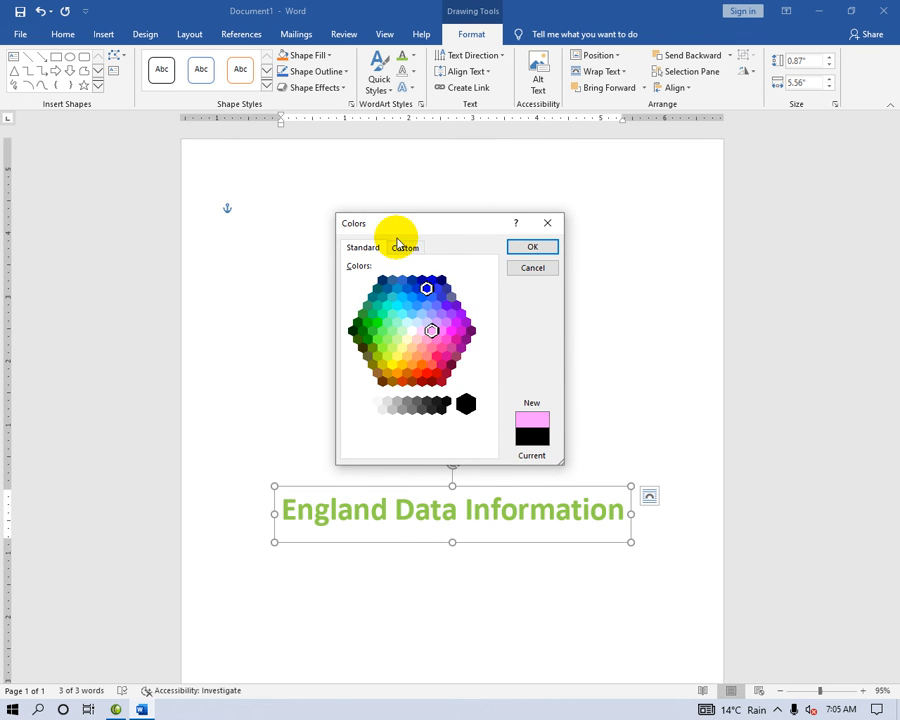
{"action": "left_click", "coordinate": [406, 248]}
{"action": "left_click", "coordinate": [421, 314]}
{"action": "left_click_drag", "start_coordinate": [478, 290], "coordinate": [488, 322]}
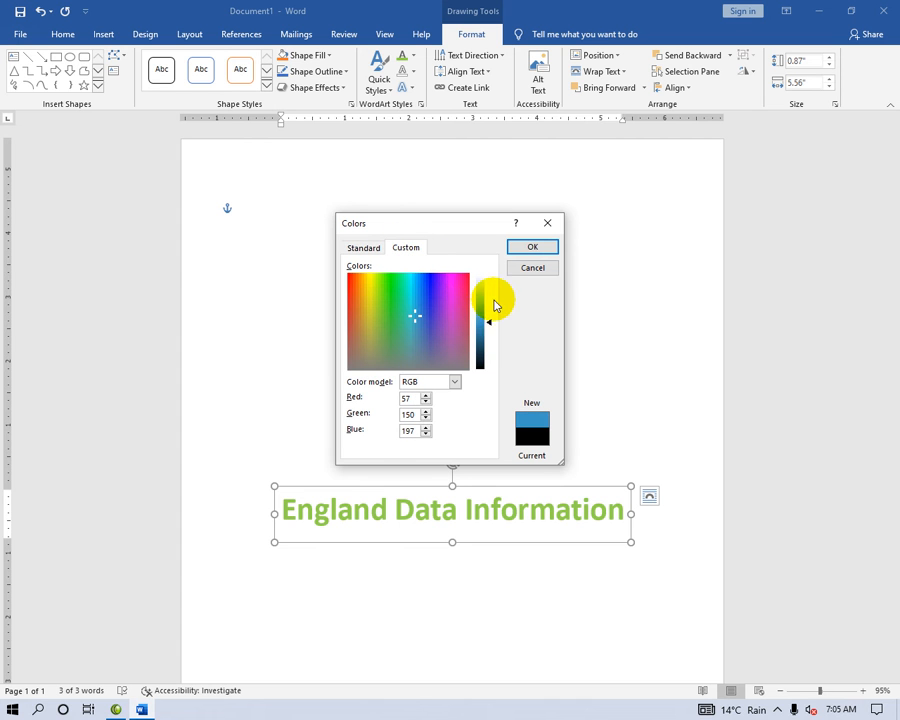
{"action": "left_click", "coordinate": [546, 221]}
{"action": "left_click", "coordinate": [525, 206]}
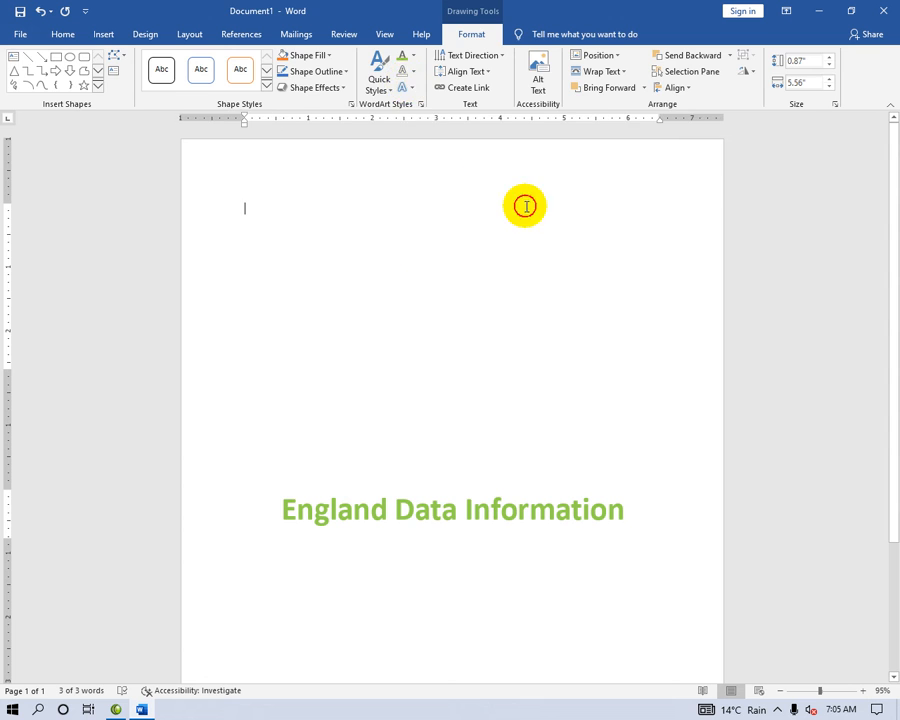
Examine the custom colour and gradient options for the WordArt's text fill
{"action": "left_click", "coordinate": [447, 495]}
{"action": "left_click", "coordinate": [506, 486]}
{"action": "left_click", "coordinate": [416, 57]}
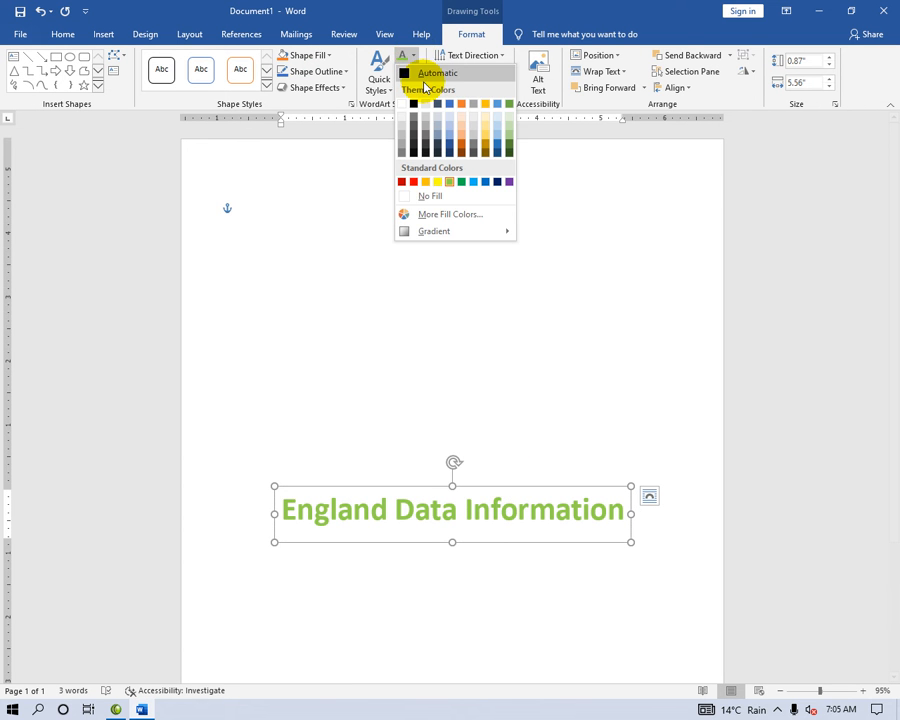
{"action": "left_click", "coordinate": [452, 215]}
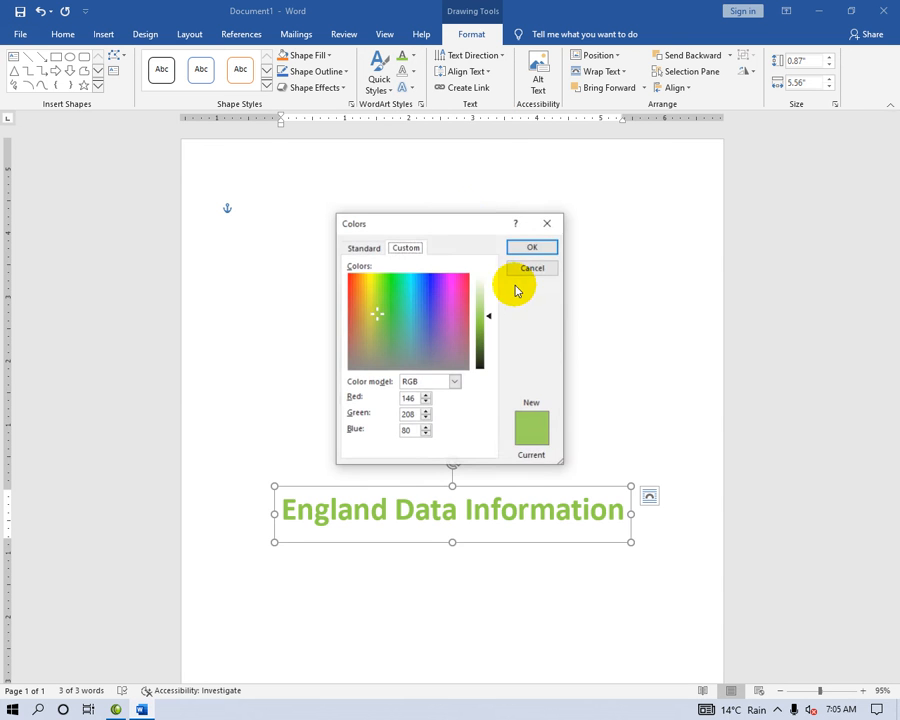
{"action": "key", "text": "Return"}
{"action": "left_click", "coordinate": [412, 57]}
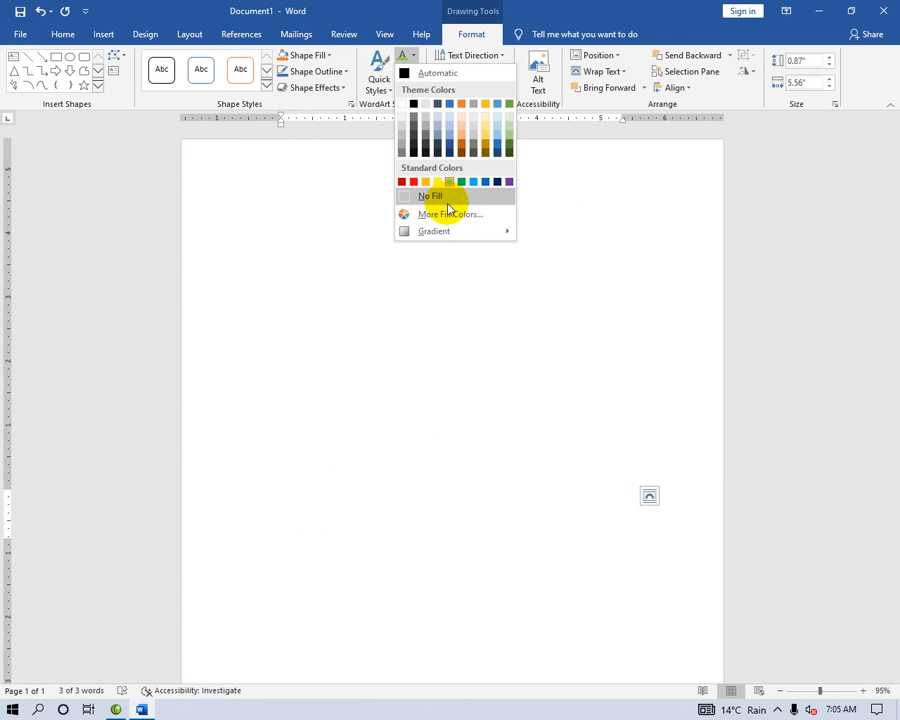
{"action": "mouse_move", "coordinate": [452, 233]}
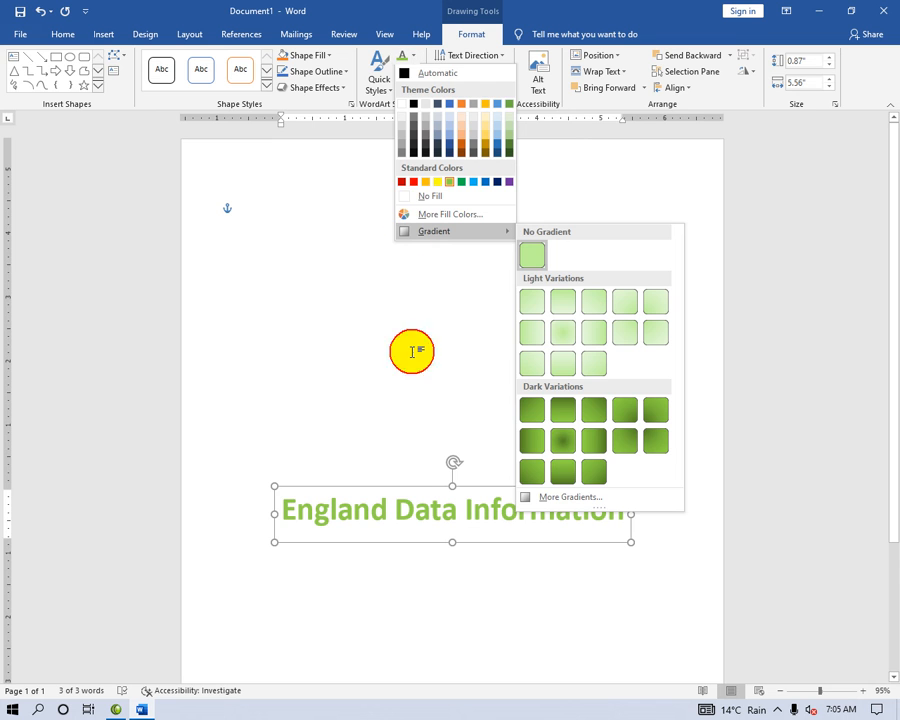
{"action": "left_click", "coordinate": [372, 155]}
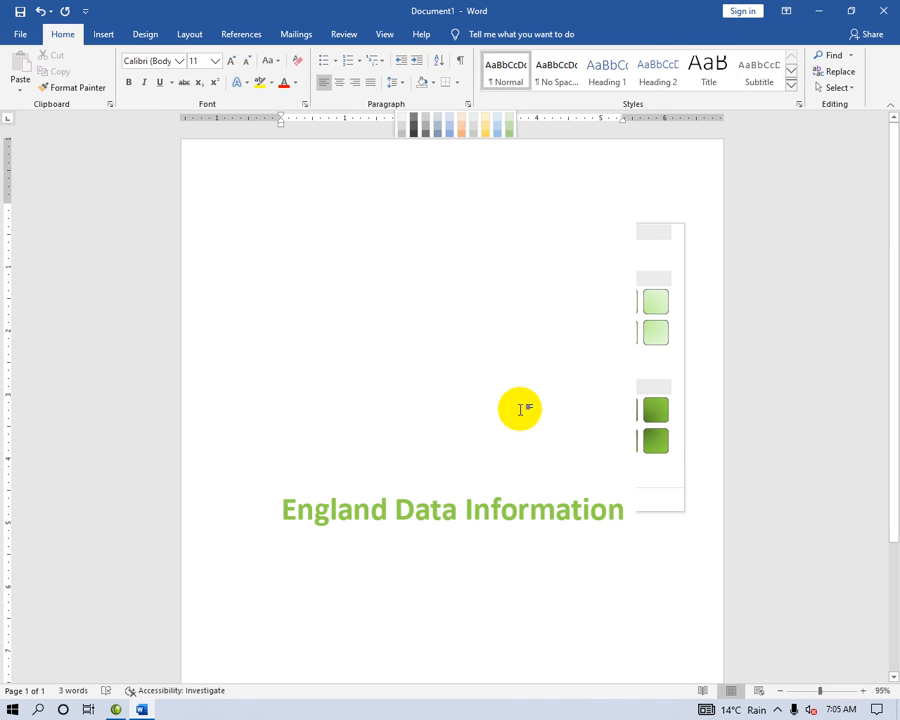
Give the WordArt text an outline with a weight of 2¼ pt
{"action": "left_click", "coordinate": [558, 508]}
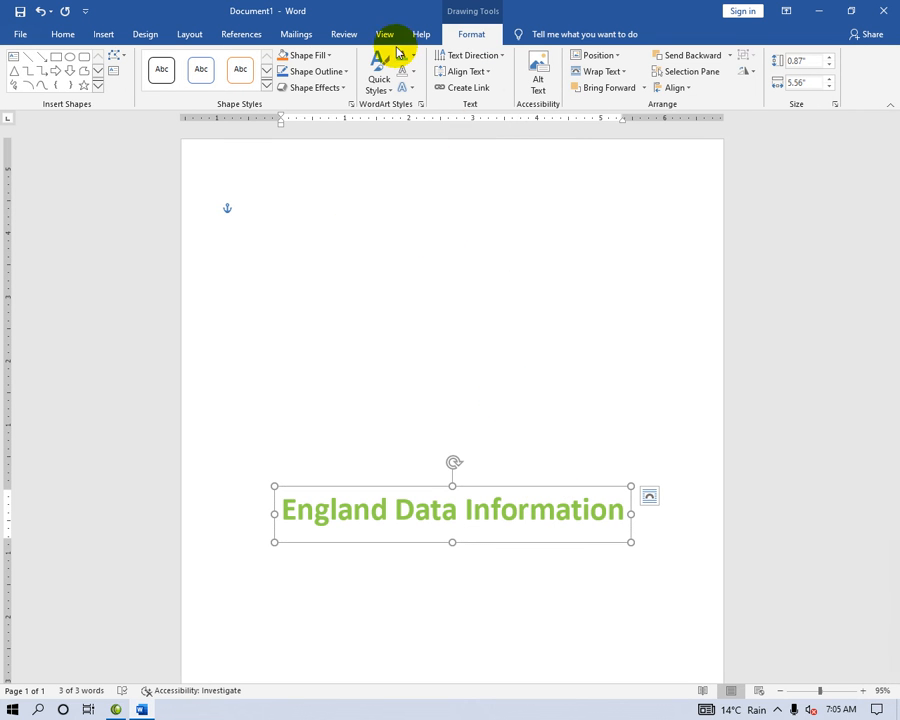
{"action": "left_click", "coordinate": [414, 73]}
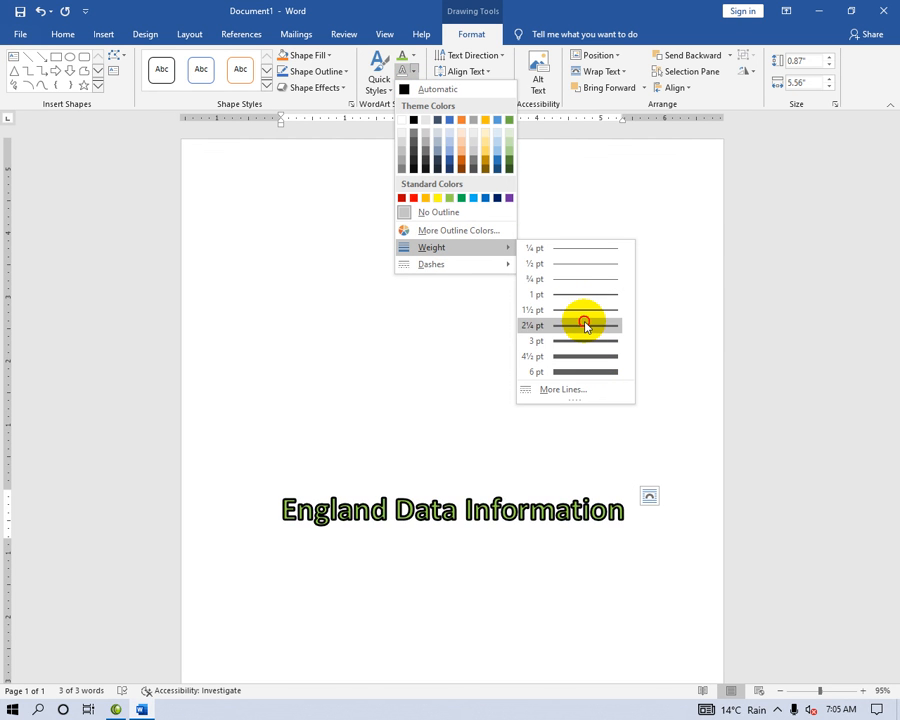
{"action": "left_click", "coordinate": [585, 325]}
{"action": "left_click", "coordinate": [414, 60]}
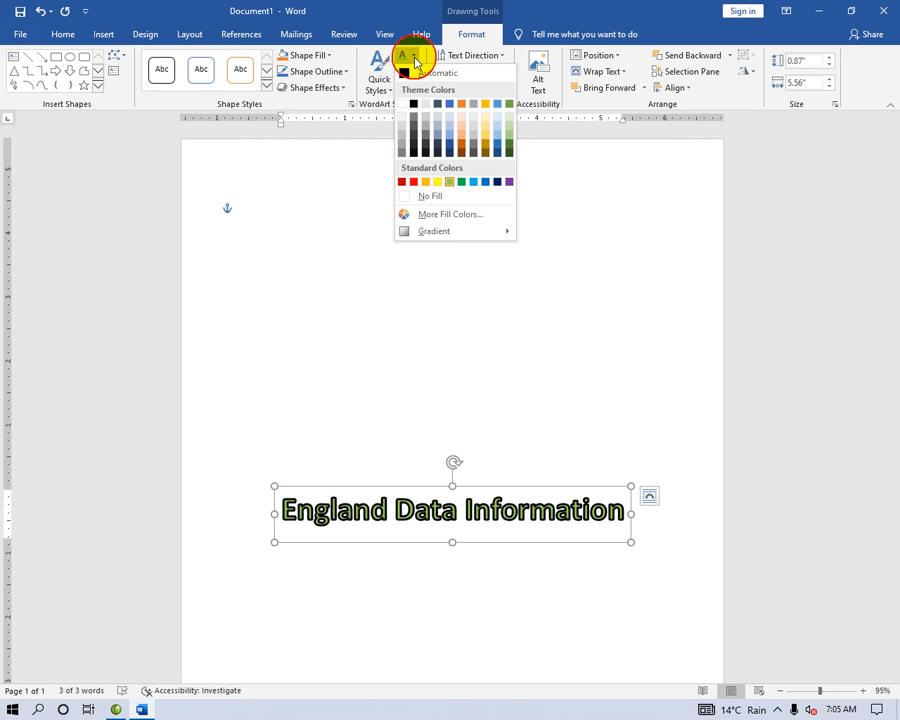
{"action": "left_click", "coordinate": [396, 215]}
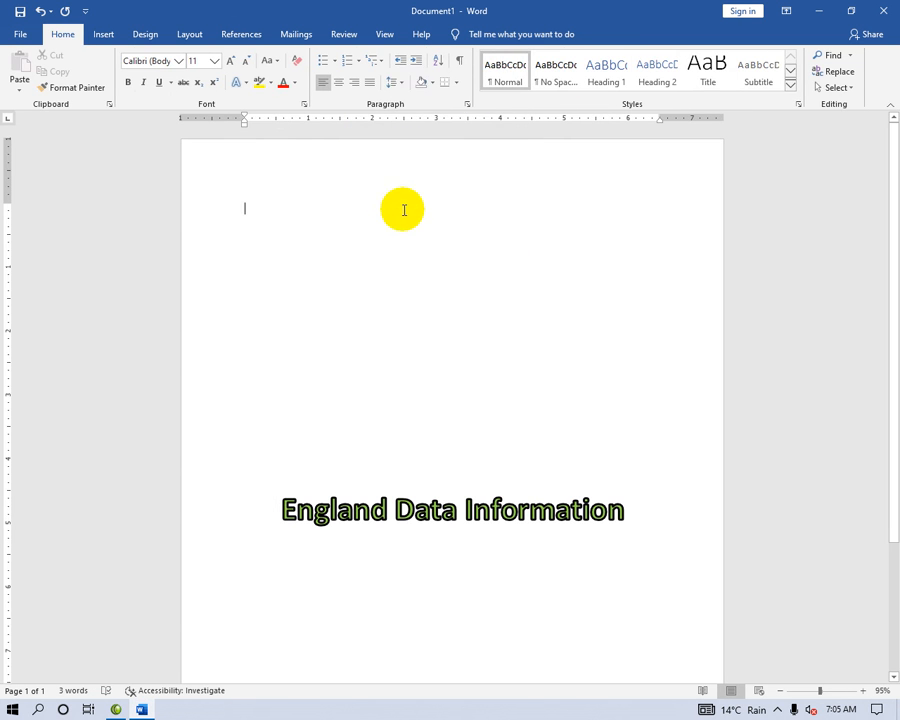
Try a dash-dot line style on the WordArt text's outline and undo the outline changes
{"action": "left_click", "coordinate": [524, 492]}
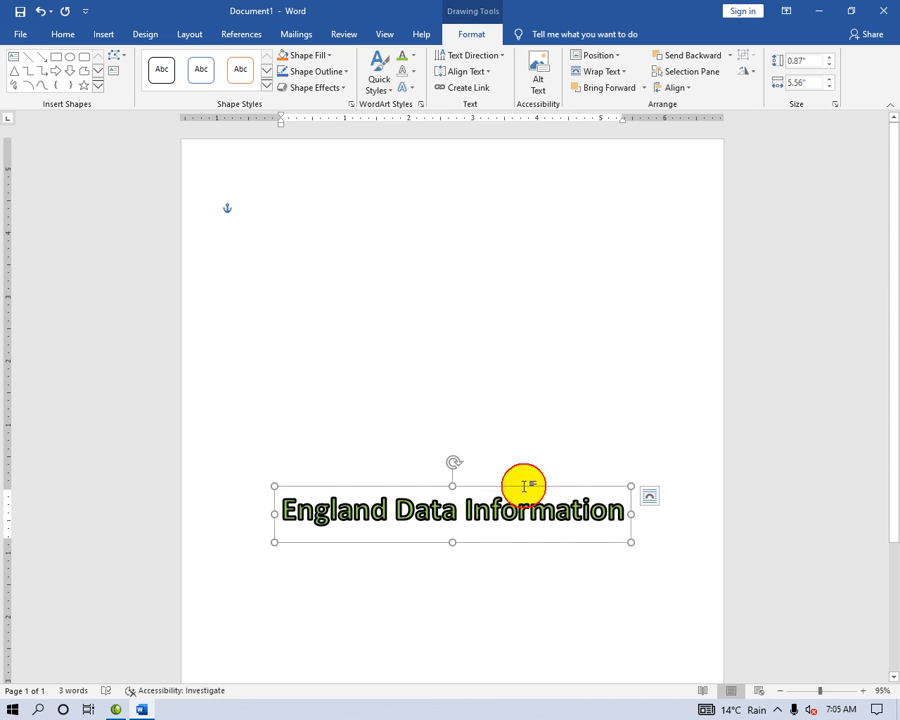
{"action": "left_click", "coordinate": [412, 72]}
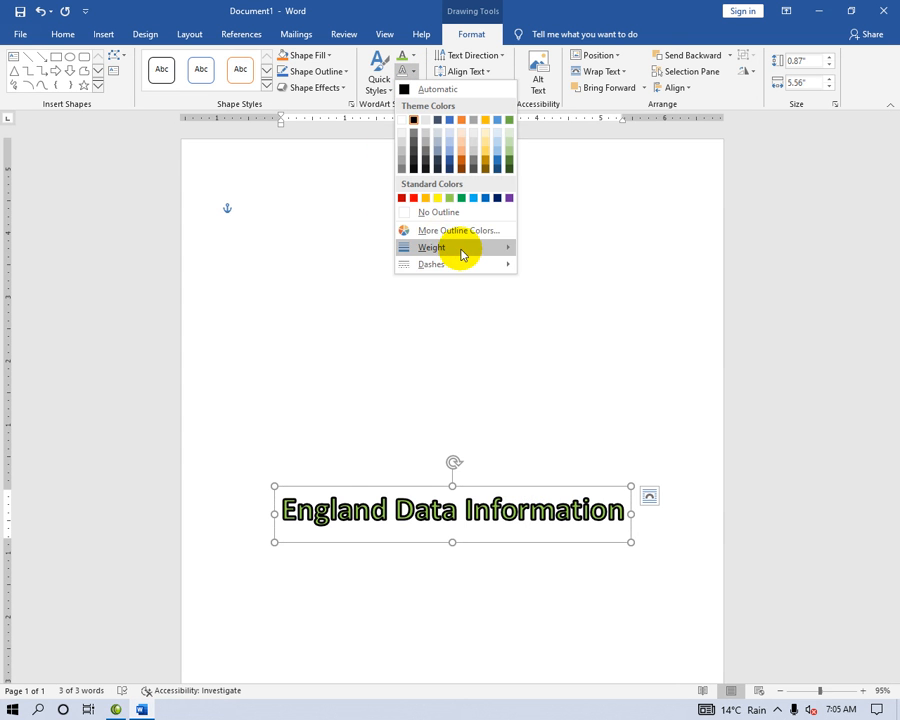
{"action": "mouse_move", "coordinate": [486, 266]}
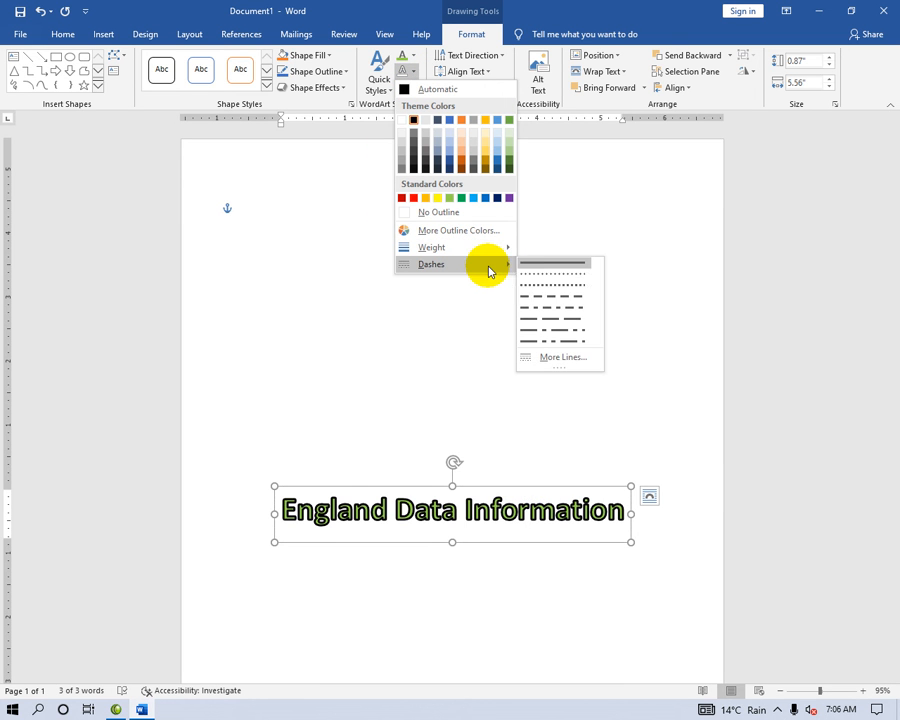
{"action": "left_click", "coordinate": [559, 309]}
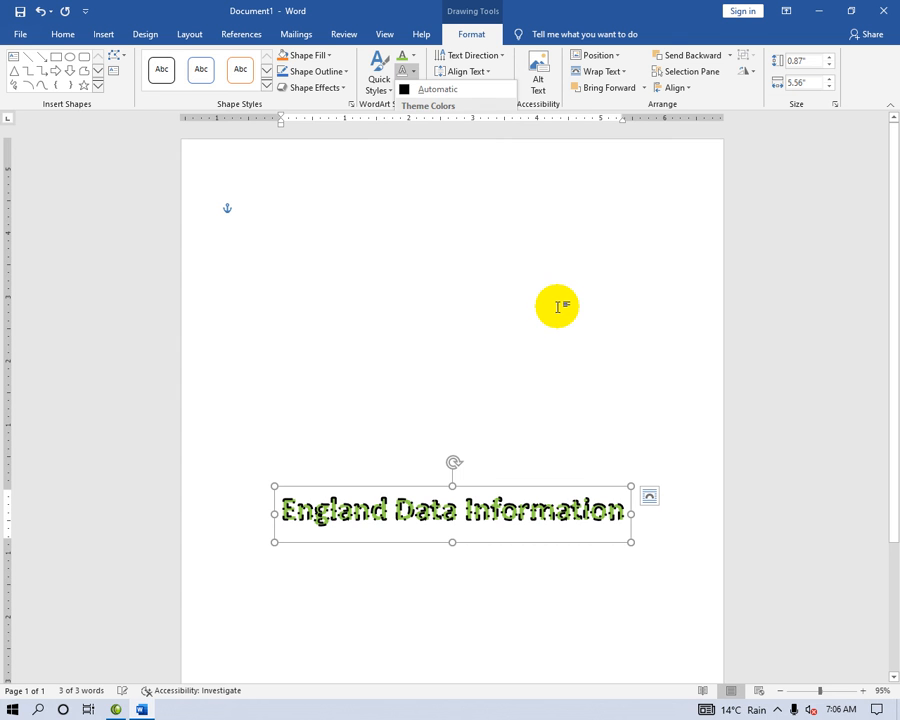
{"action": "left_click", "coordinate": [482, 250]}
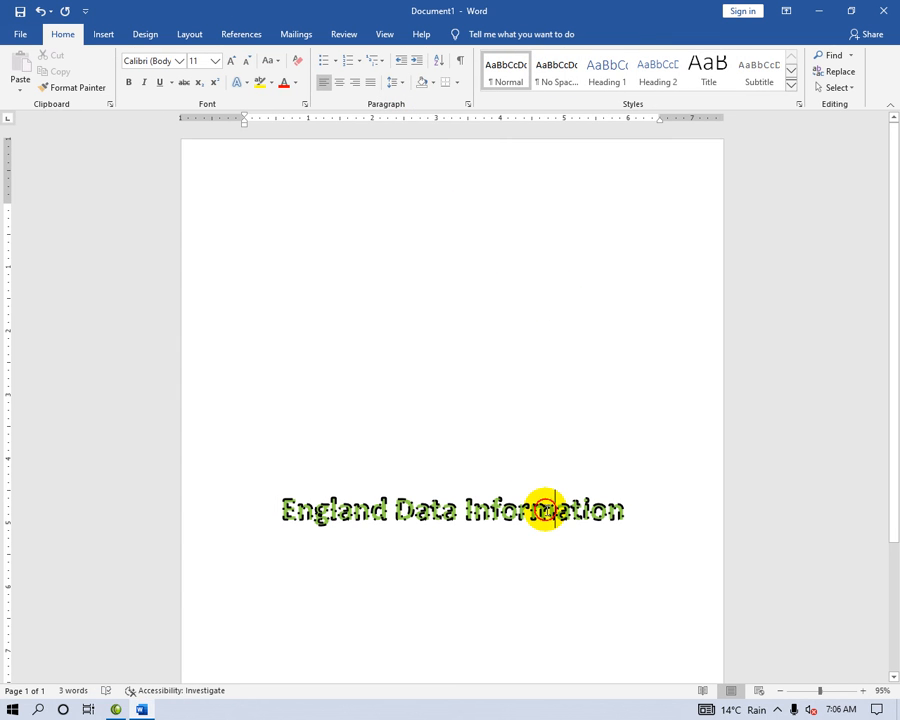
{"action": "left_click", "coordinate": [545, 510]}
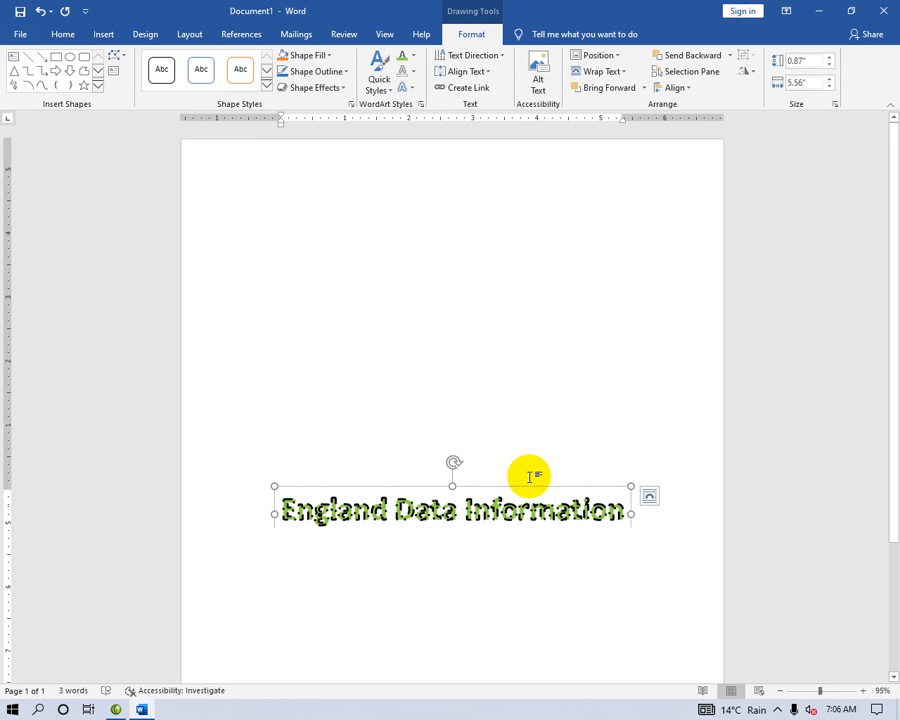
{"action": "key", "text": "ctrl+z"}
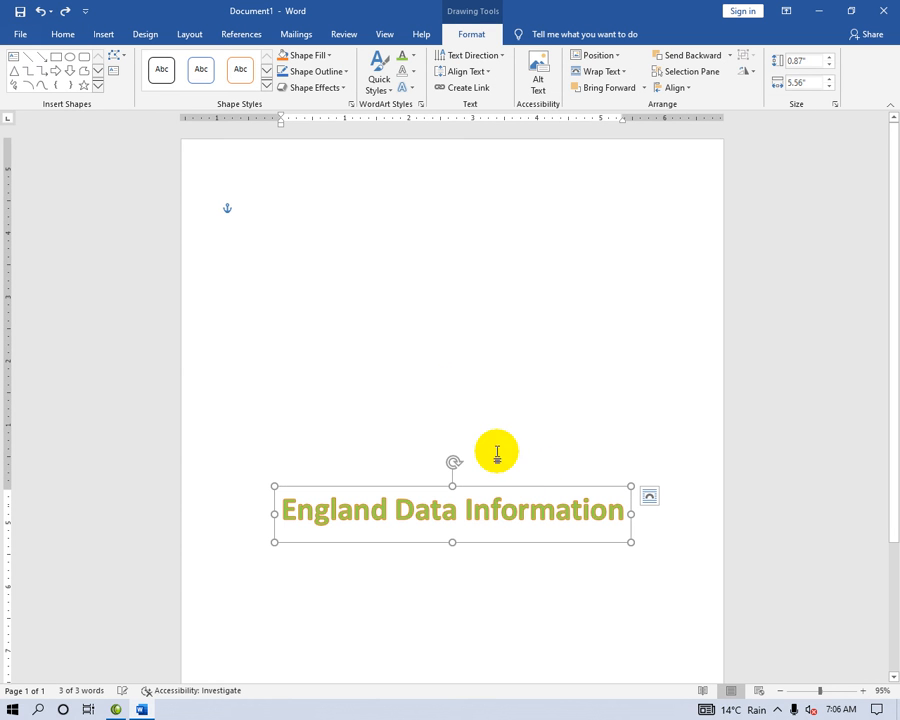
Preview shadow and reflection effects on the WordArt text and apply the largest light-blue glow variation
{"action": "left_click", "coordinate": [409, 90]}
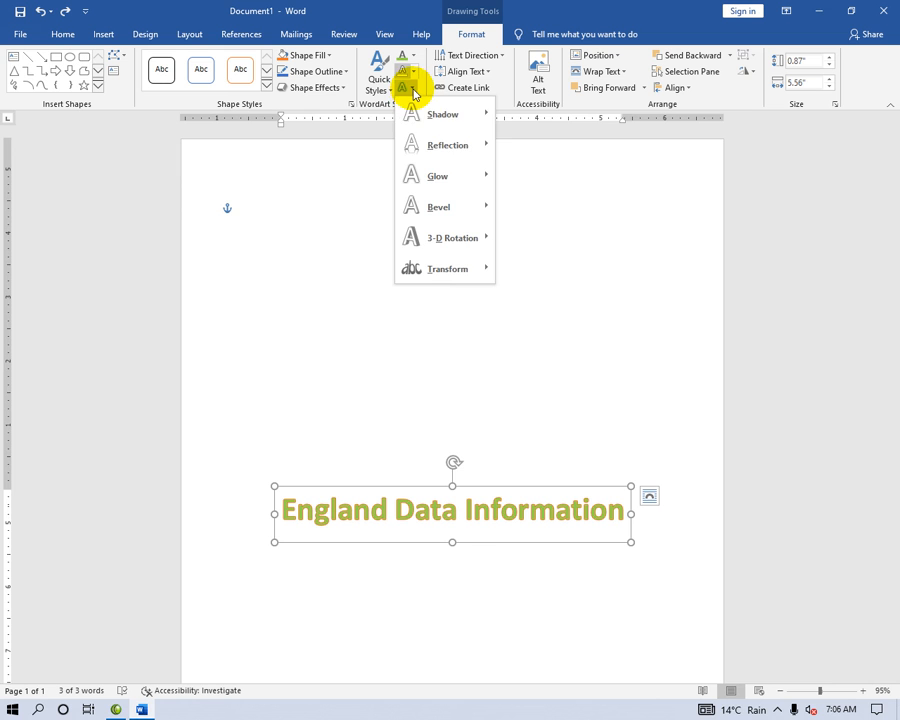
{"action": "mouse_move", "coordinate": [435, 122]}
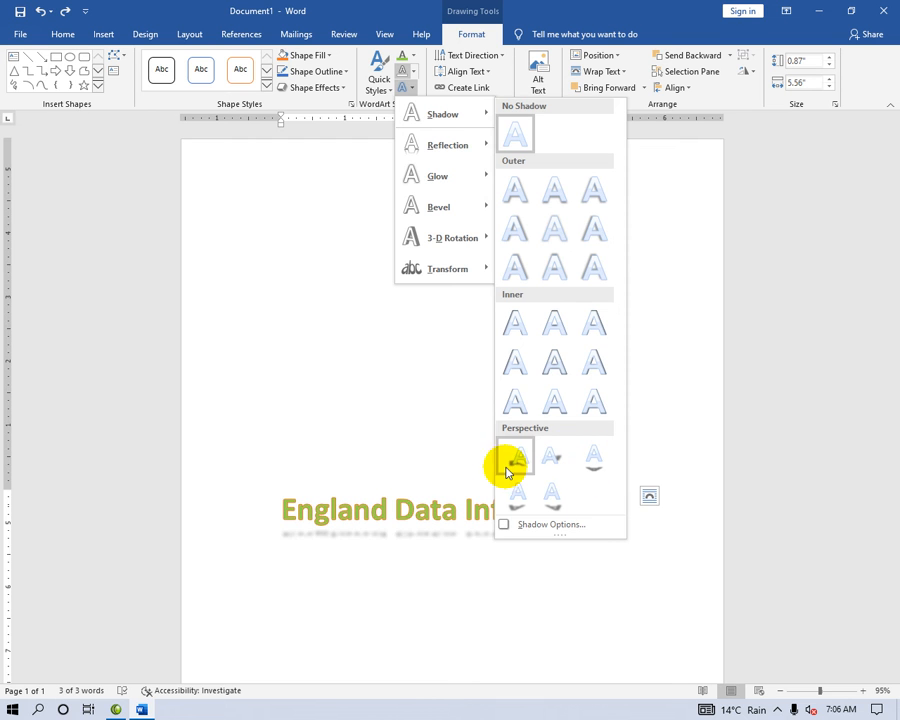
{"action": "mouse_move", "coordinate": [472, 145]}
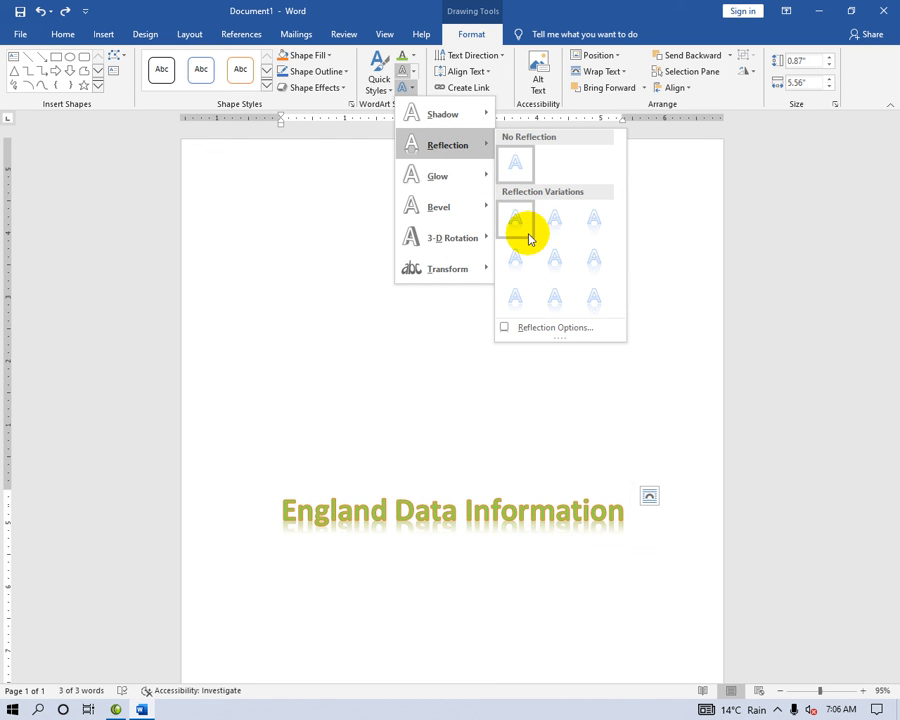
{"action": "mouse_move", "coordinate": [474, 186]}
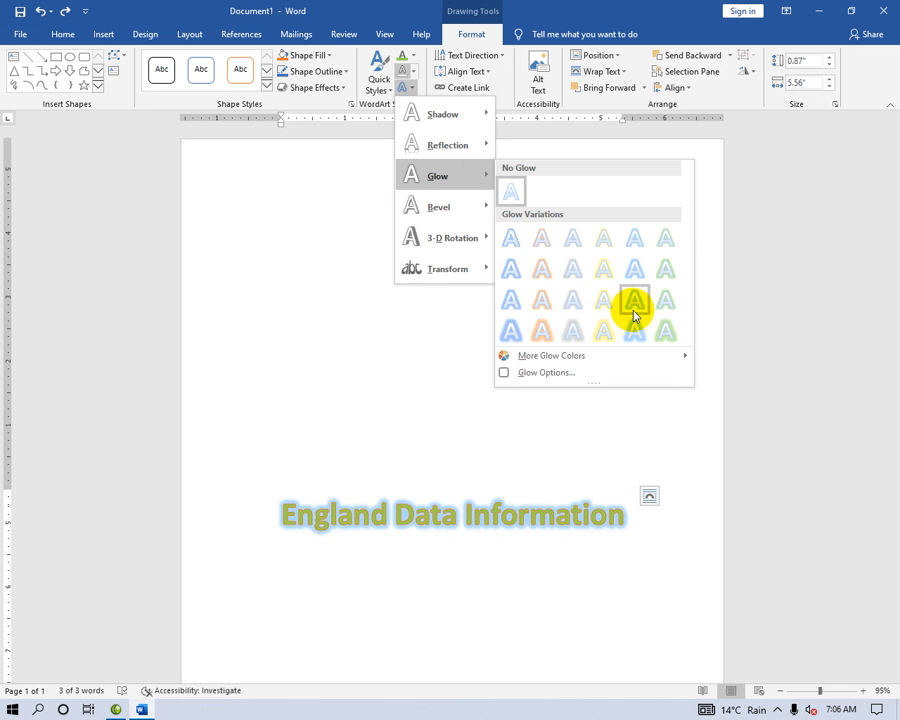
{"action": "left_click", "coordinate": [643, 326]}
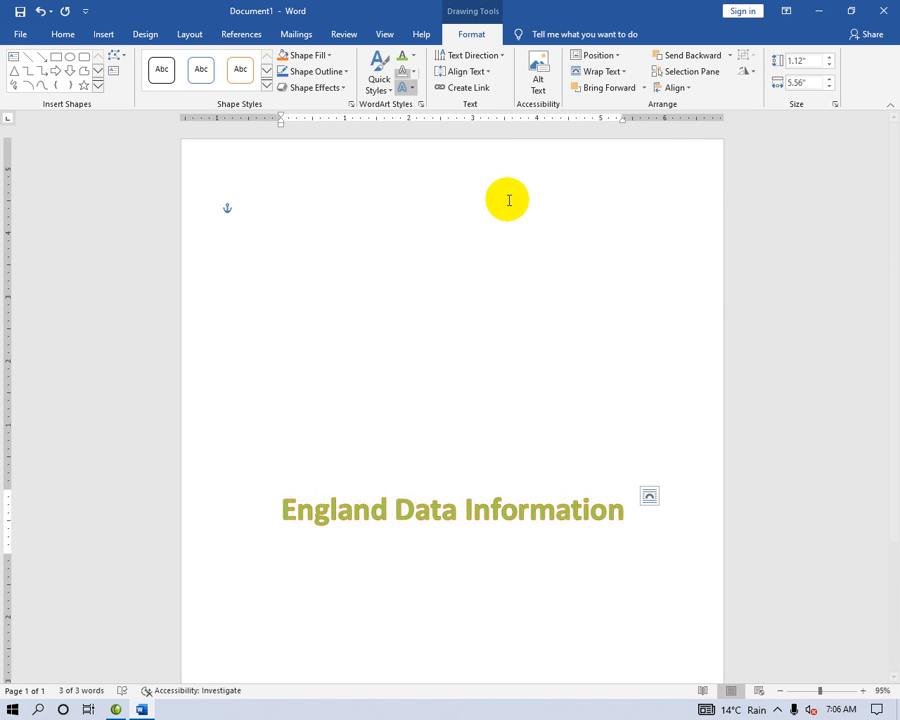
Preview the bevel, 3-D rotation and transform effects and curve the WordArt text upward with the arch Follow Path transform
{"action": "left_click", "coordinate": [410, 90]}
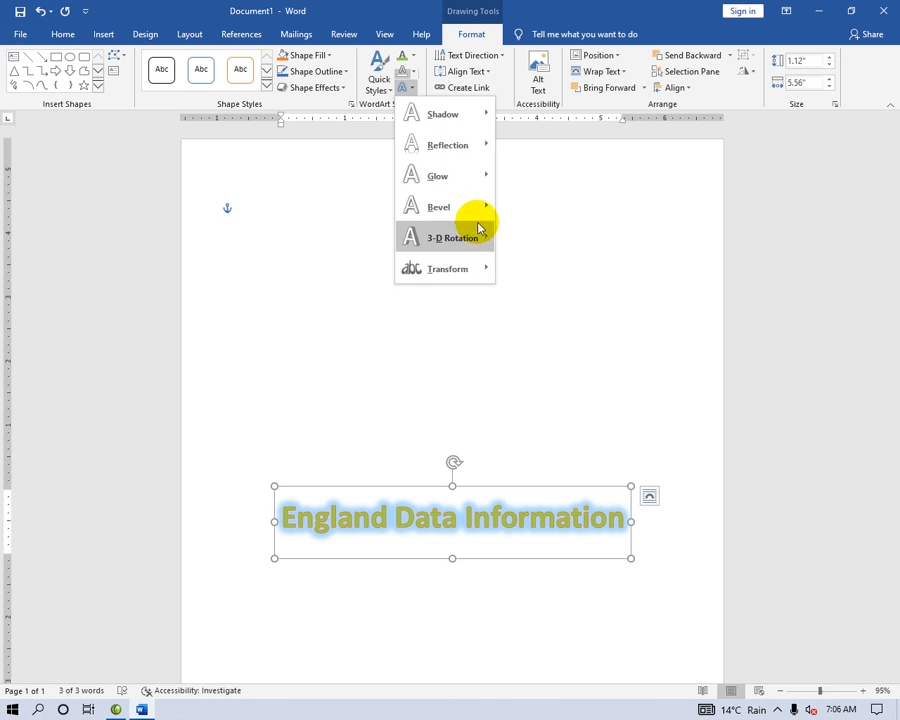
{"action": "mouse_move", "coordinate": [481, 212]}
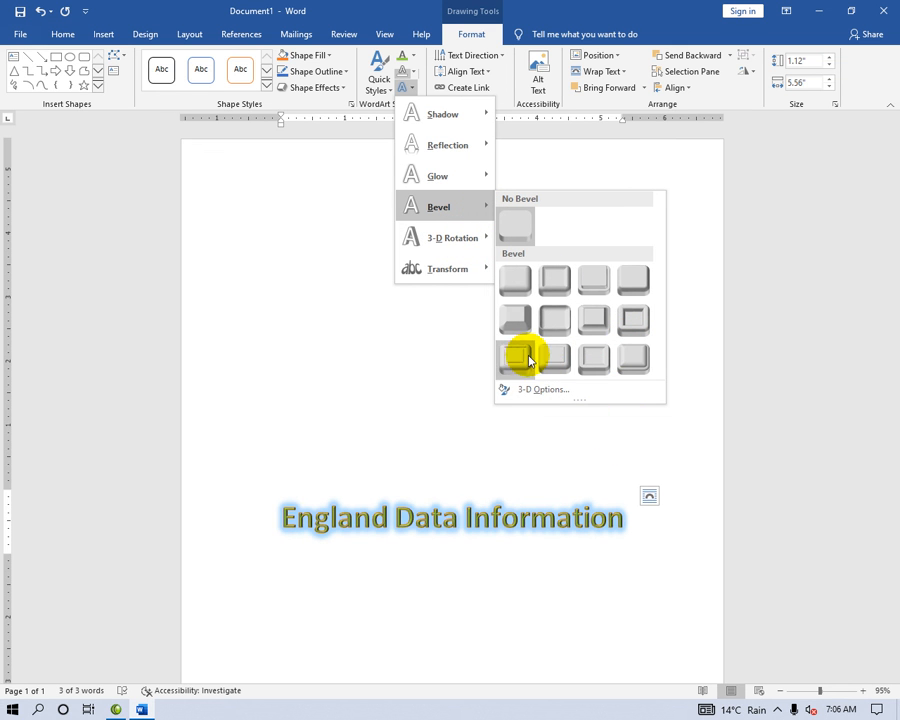
{"action": "mouse_move", "coordinate": [462, 237]}
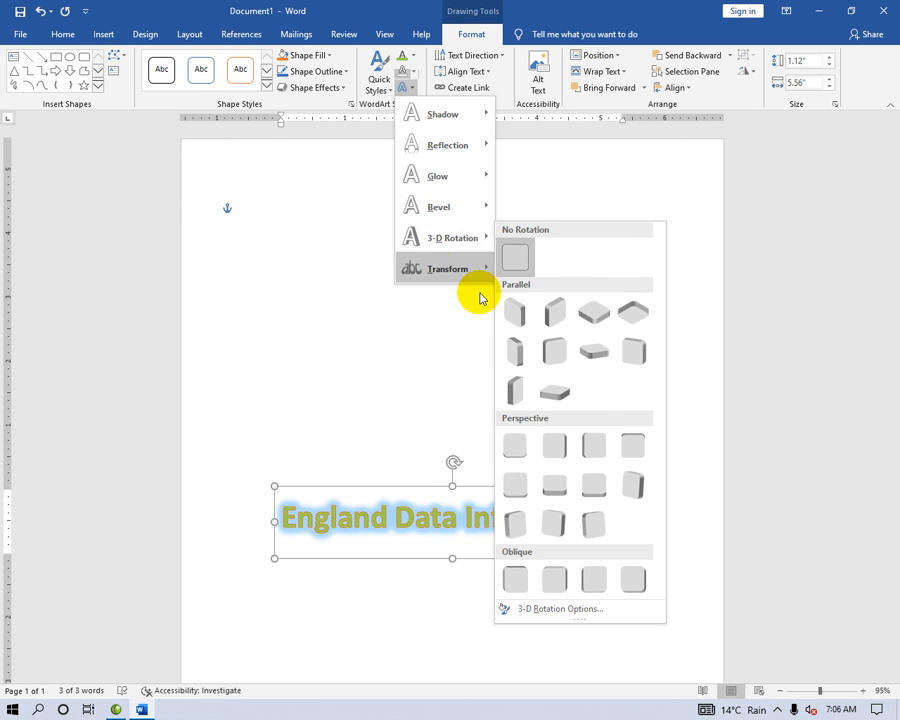
{"action": "mouse_move", "coordinate": [474, 261]}
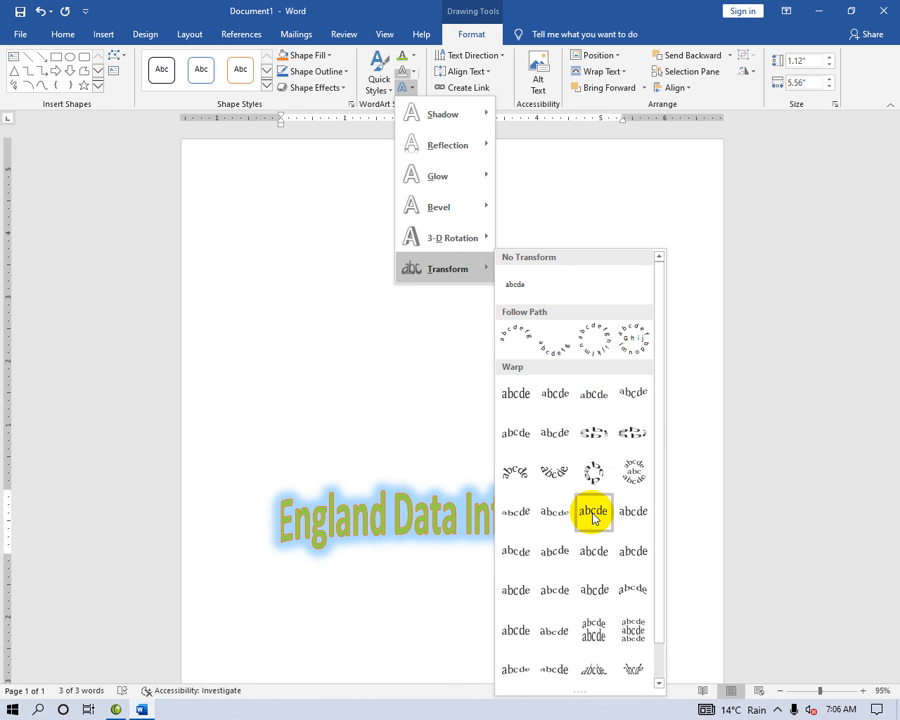
{"action": "left_click", "coordinate": [518, 336]}
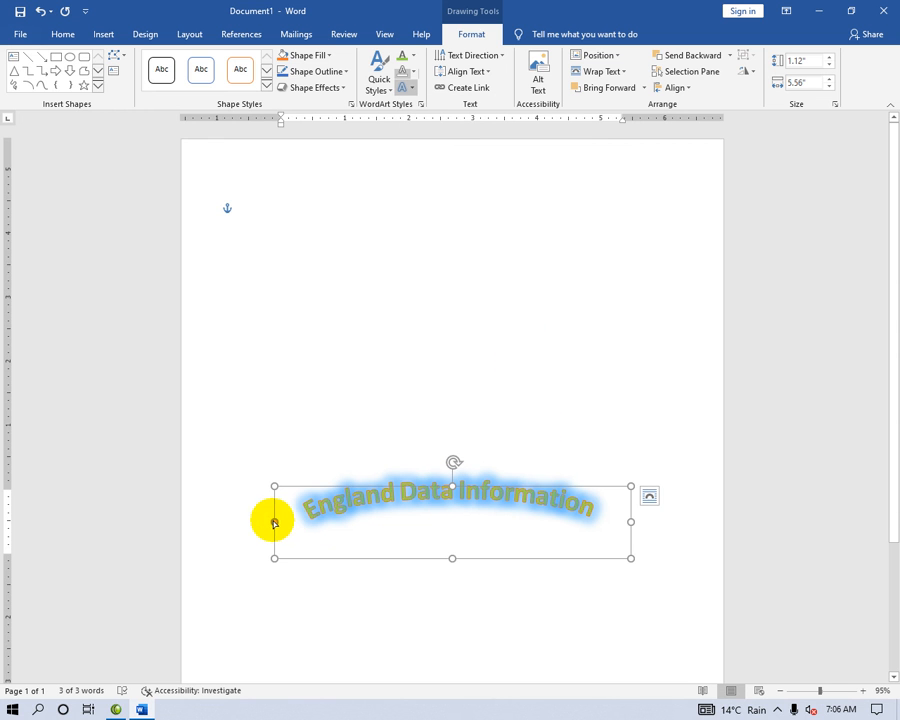
Try reshaping the WordArt's arch with its adjustment handle and undo the change
{"action": "left_click_drag", "start_coordinate": [273, 551], "coordinate": [455, 545]}
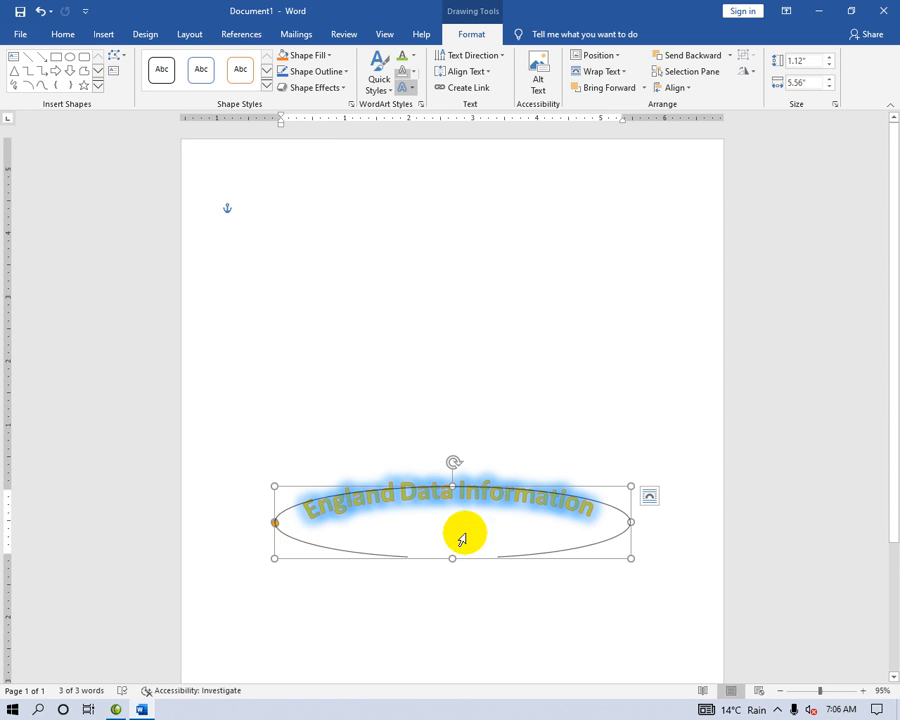
{"action": "left_click", "coordinate": [490, 438]}
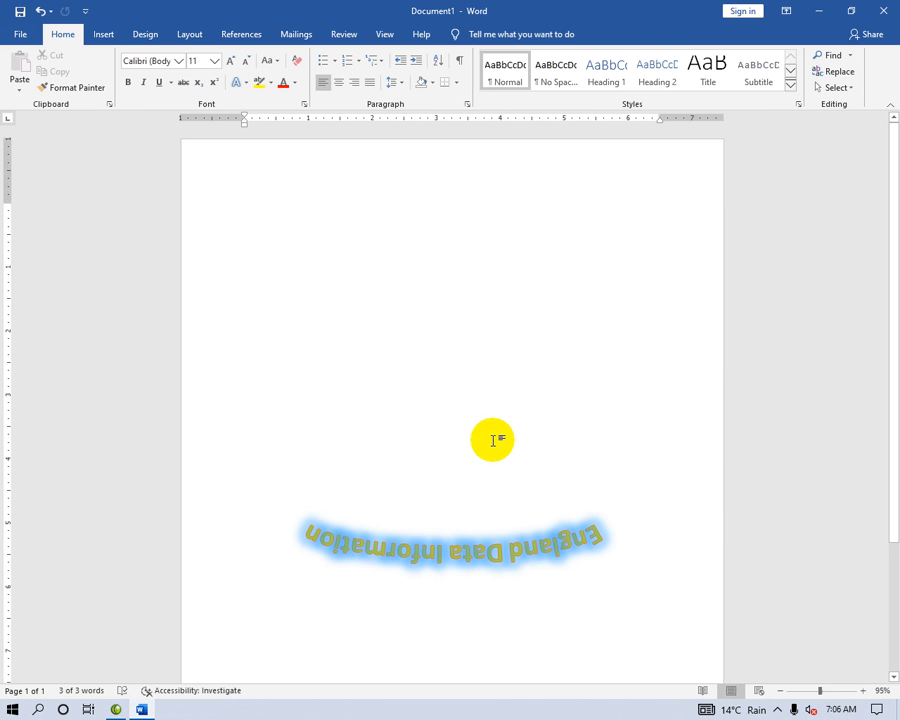
{"action": "key", "text": "ctrl+z"}
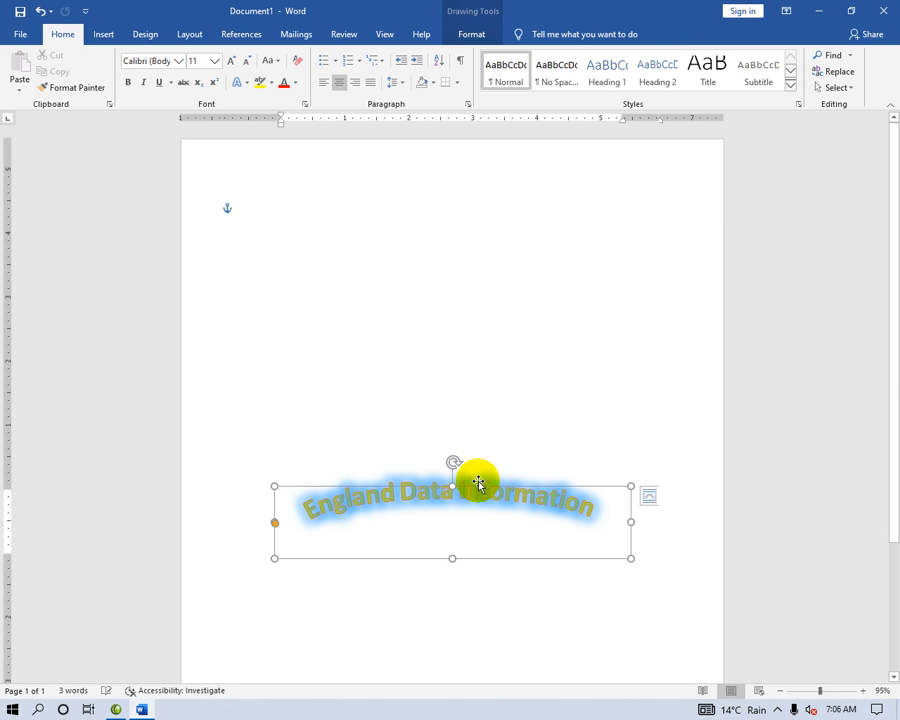
Examine the text effects, WordArt Quick Styles and text fill options for the arched title
{"action": "left_click", "coordinate": [482, 31]}
{"action": "left_click", "coordinate": [408, 86]}
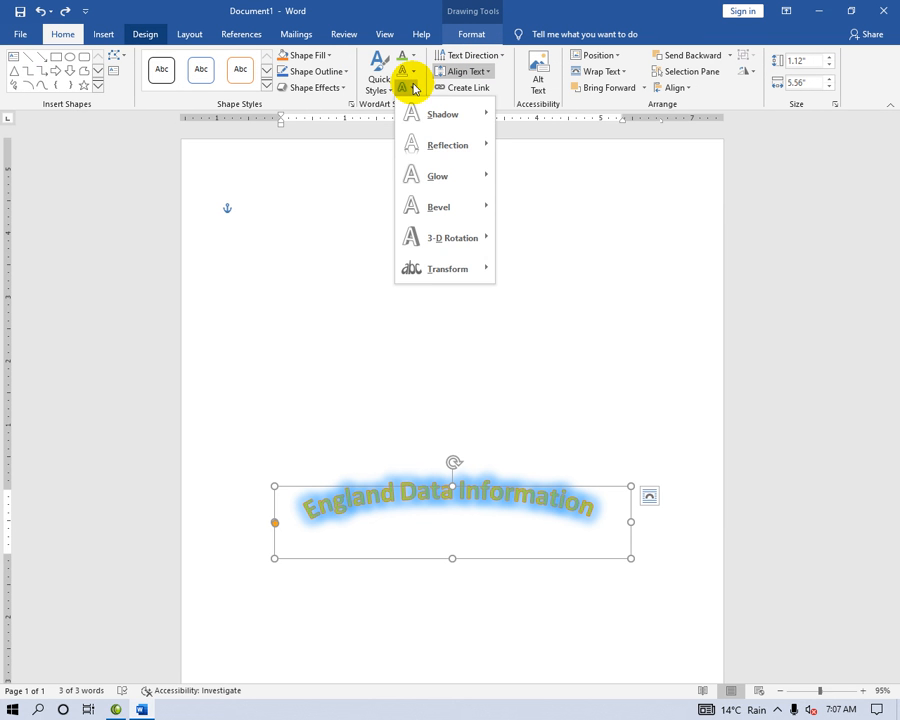
{"action": "left_click", "coordinate": [352, 185]}
{"action": "left_click", "coordinate": [533, 500]}
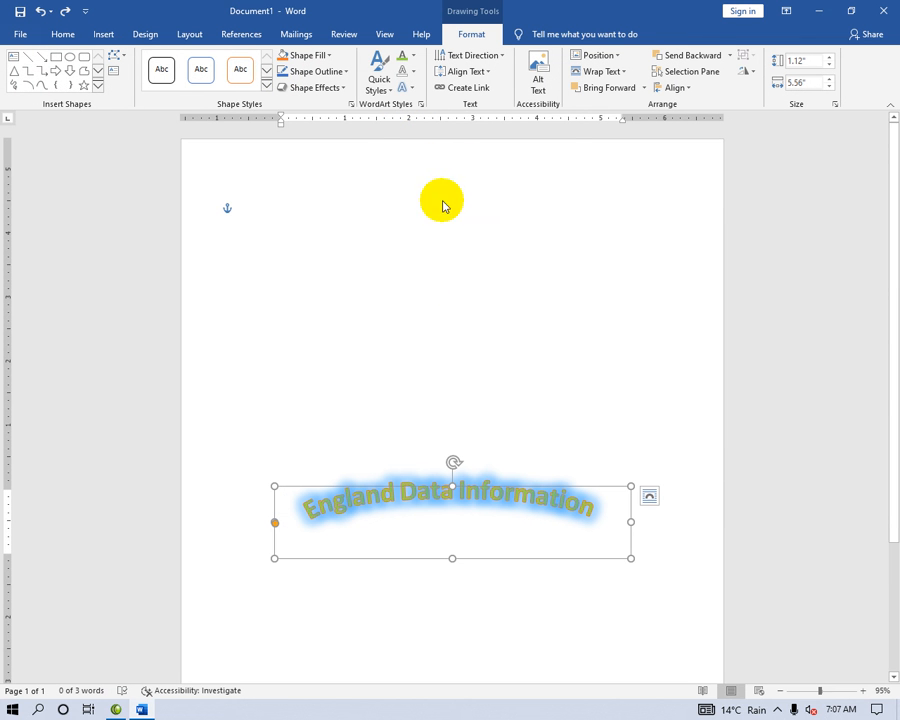
{"action": "left_click", "coordinate": [379, 75]}
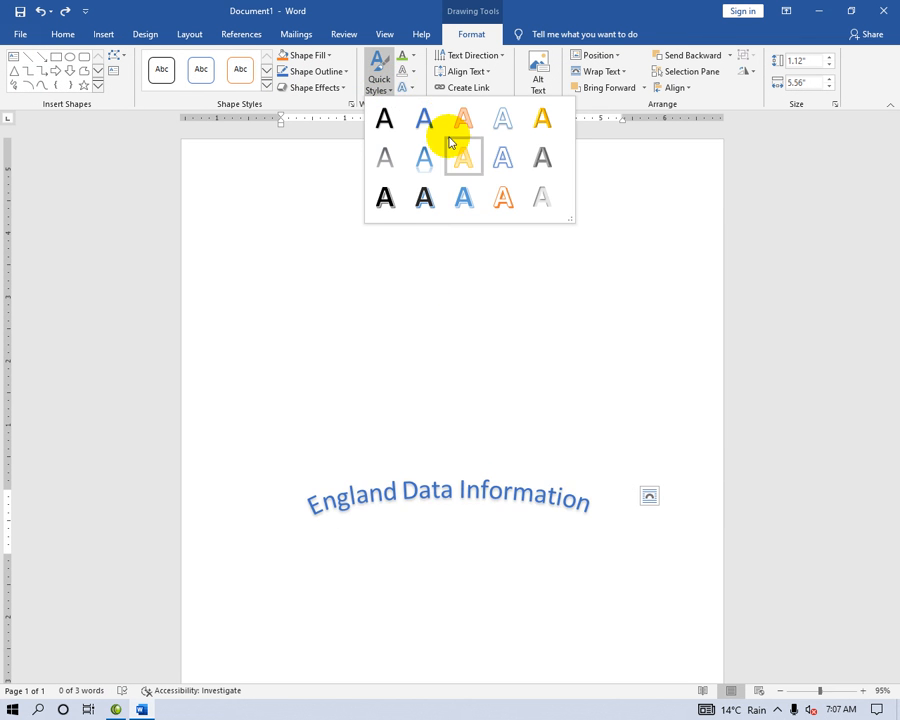
{"action": "left_click", "coordinate": [506, 194]}
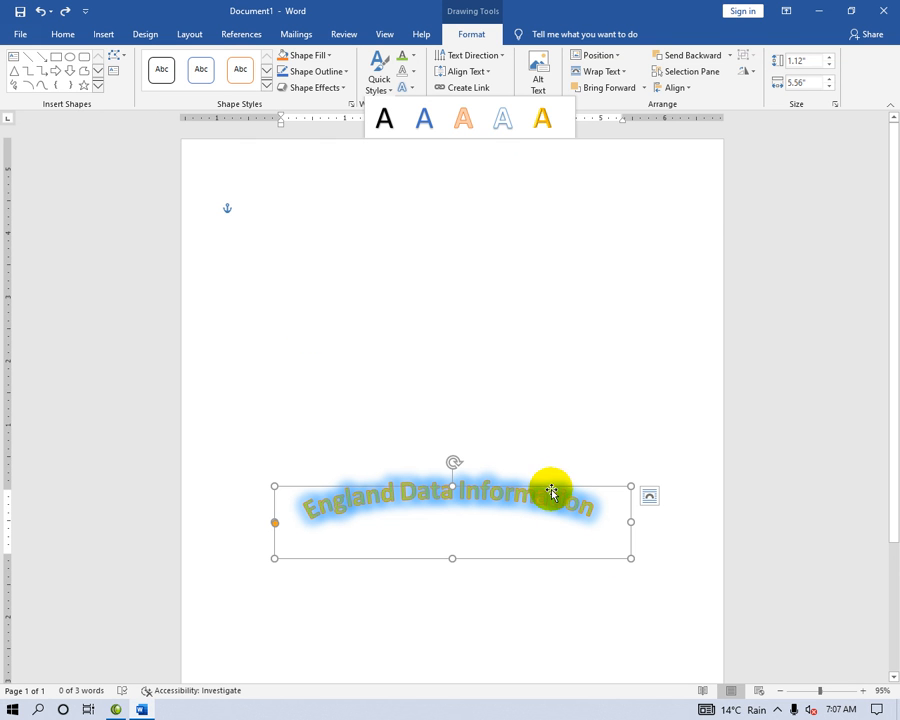
{"action": "left_click", "coordinate": [411, 57]}
{"action": "left_click", "coordinate": [550, 291]}
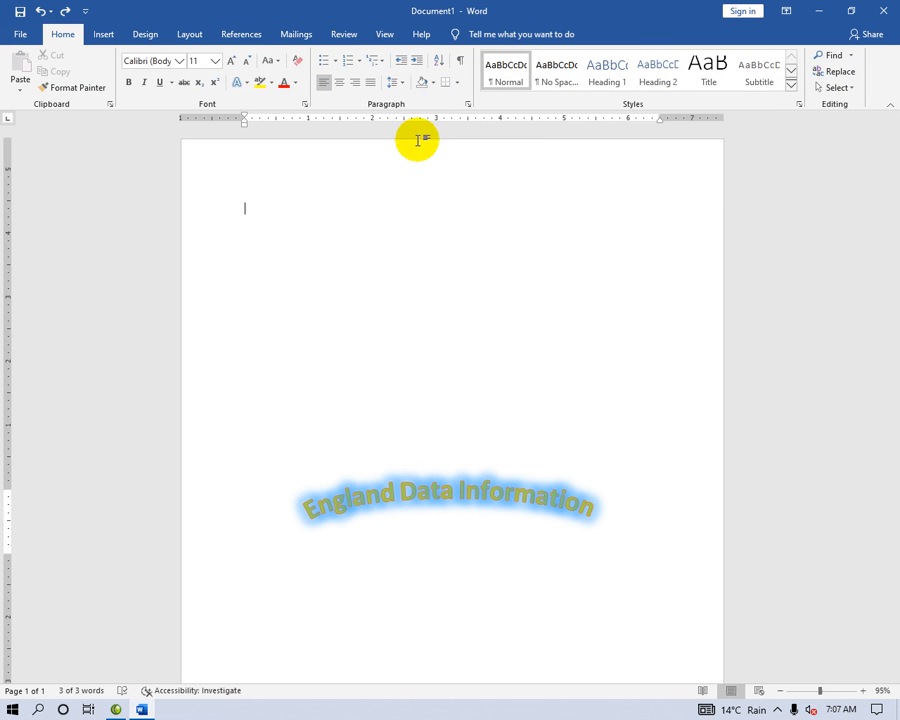
{"action": "left_click", "coordinate": [487, 498]}
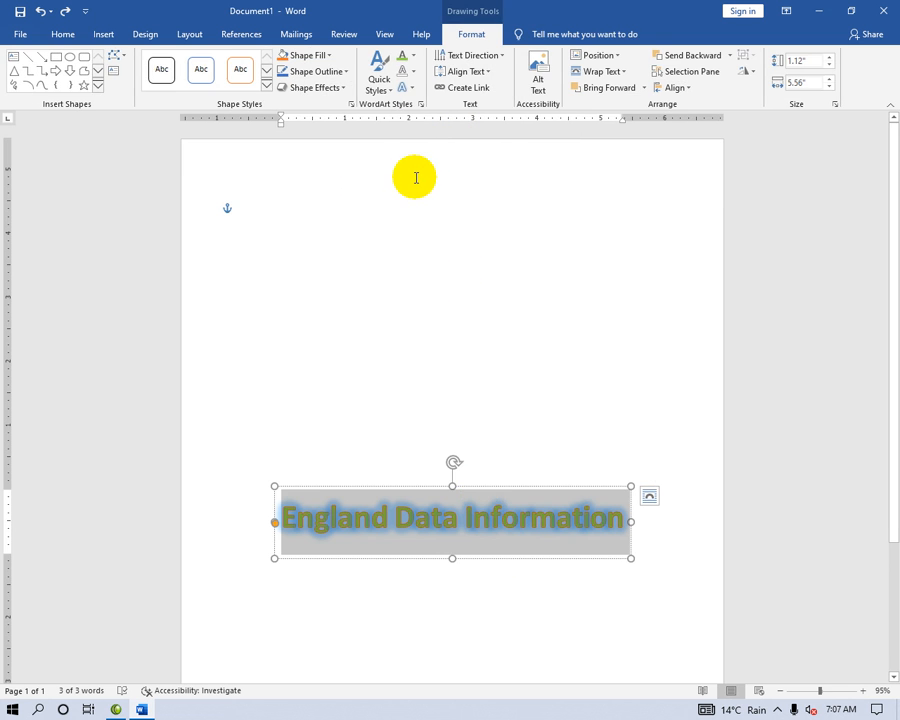